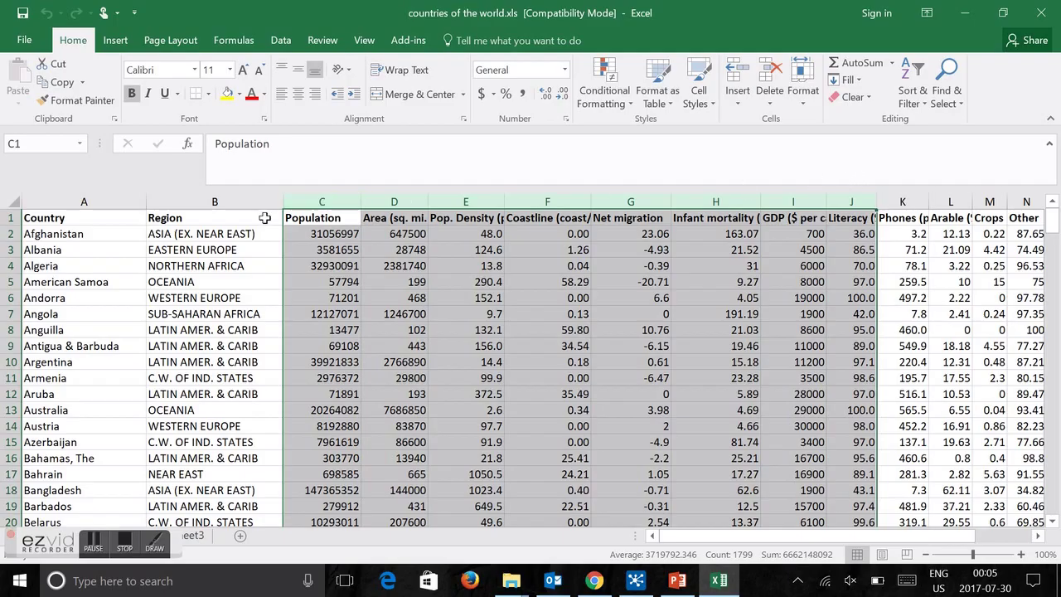
Step: Examine the Country, Region and Population columns of the countries of the world.xls worksheet
left_click(52, 197)
left_click(189, 198)
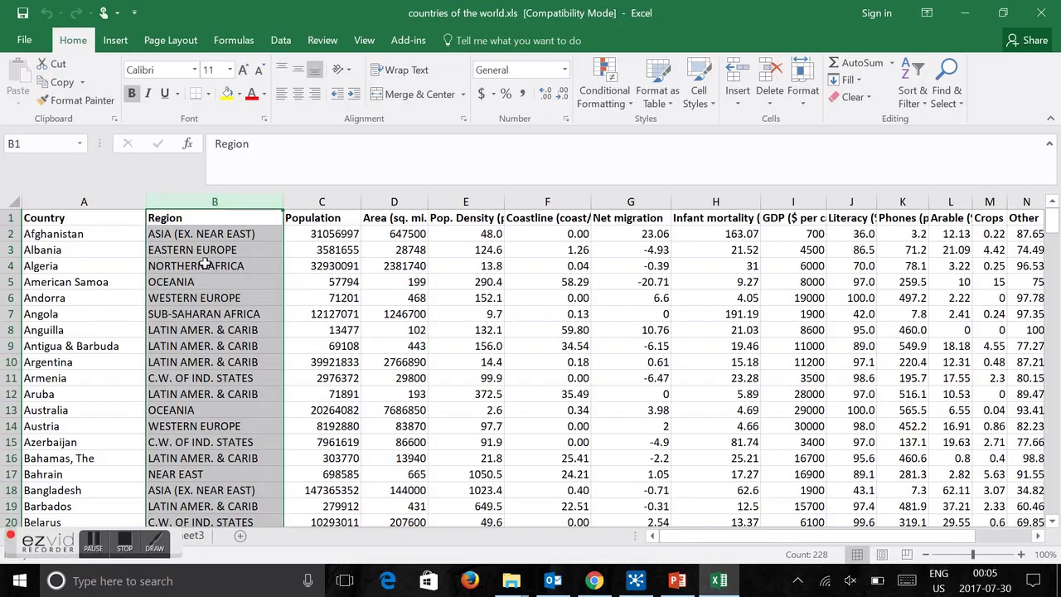
left_click(341, 200)
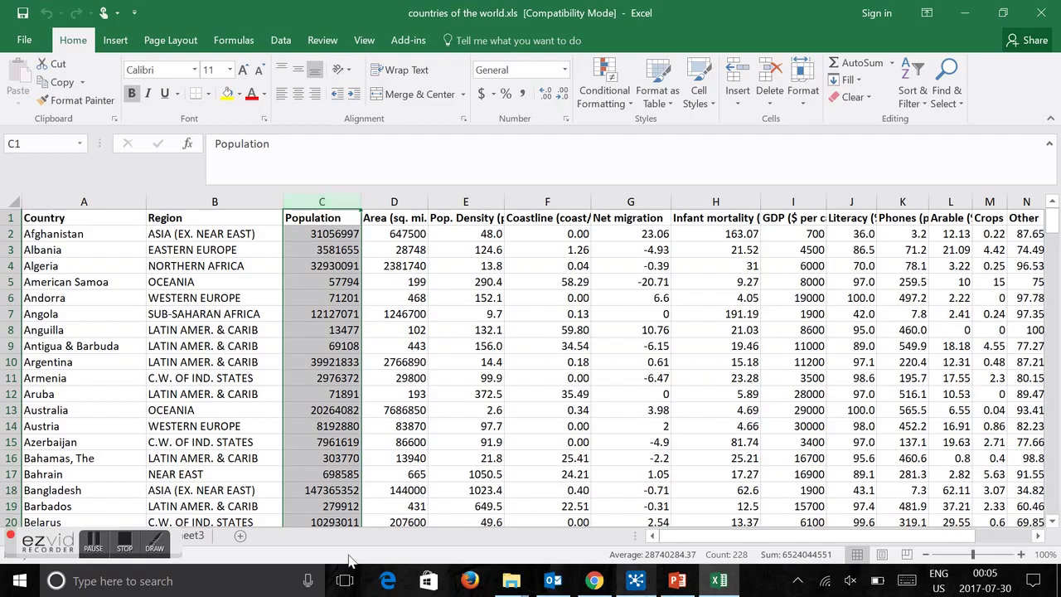
Step: Switch to Spoon and place a Microsoft Excel Input step on the empty Statistical Function canvas
left_click(122, 547)
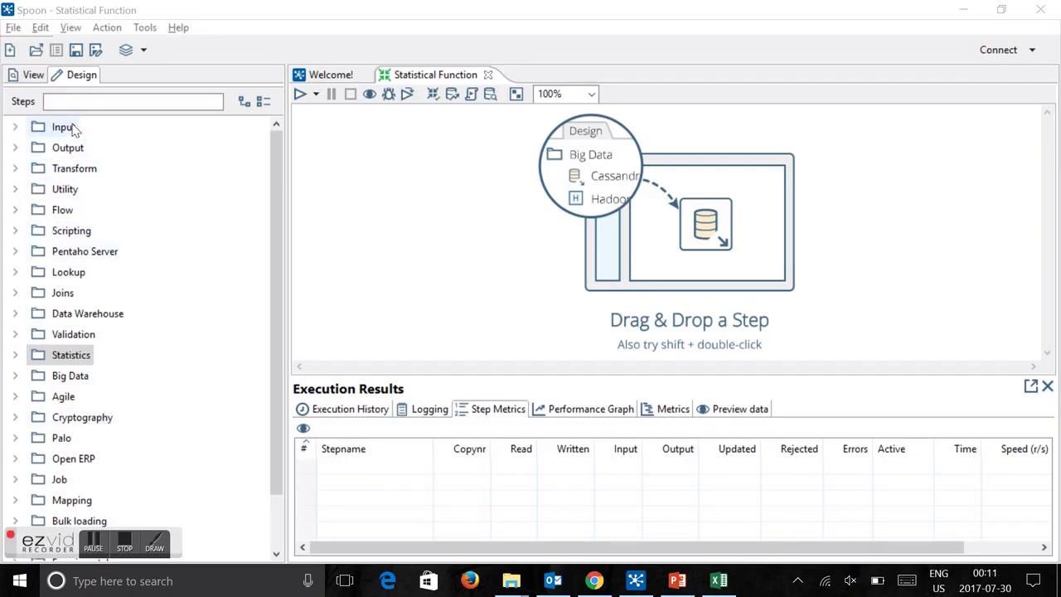
left_click(17, 129)
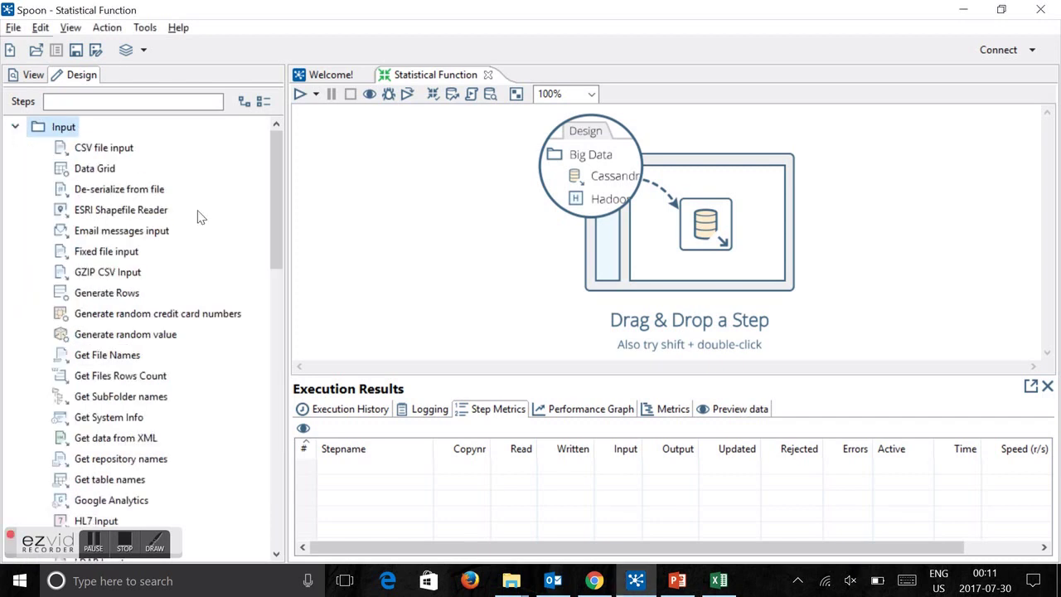
scroll(230, 254, "down", 5)
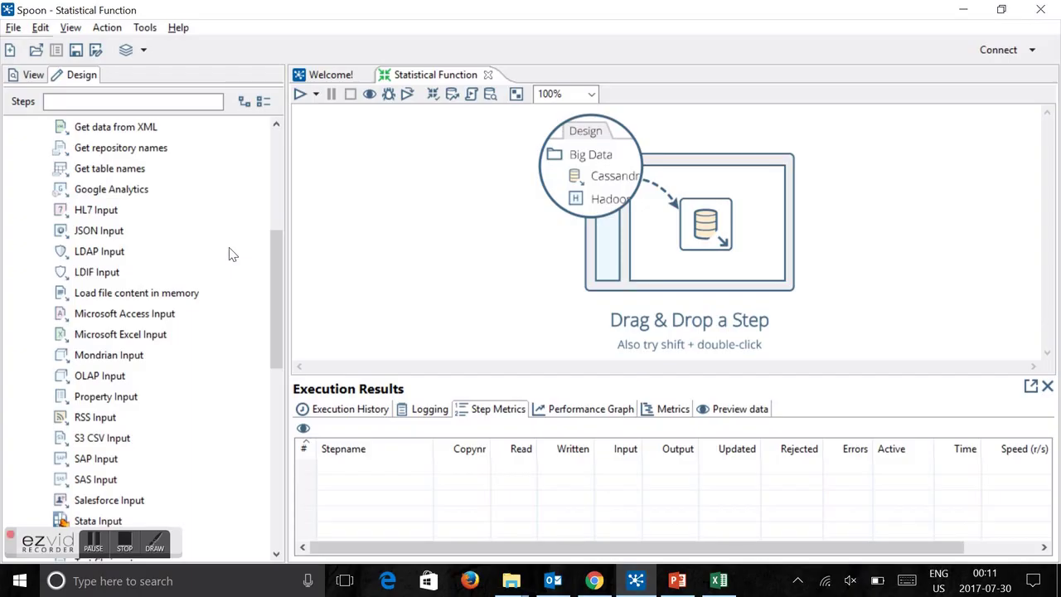
left_click_drag(126, 340, 390, 171)
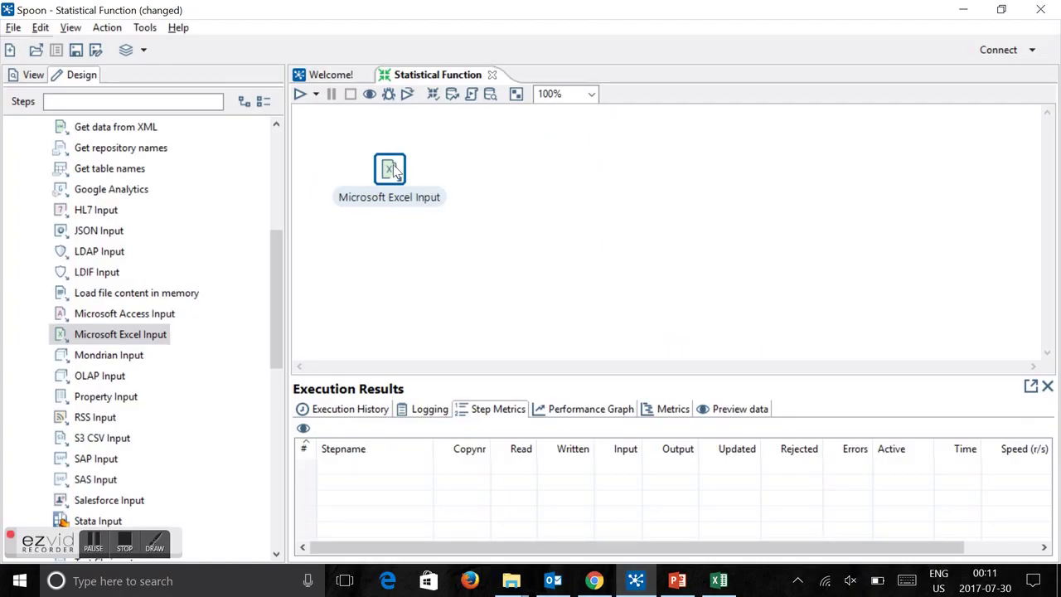
Step: Add countries of the world.xls from the ETL folder to the selected files of the Microsoft Excel Input step
mouse_move(393, 170)
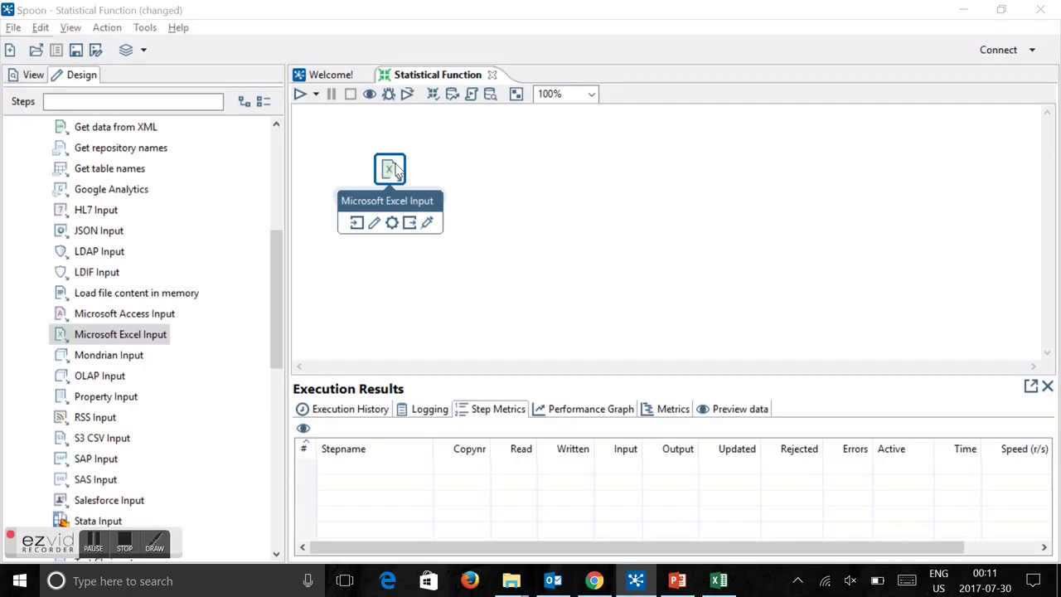
double_click(396, 170)
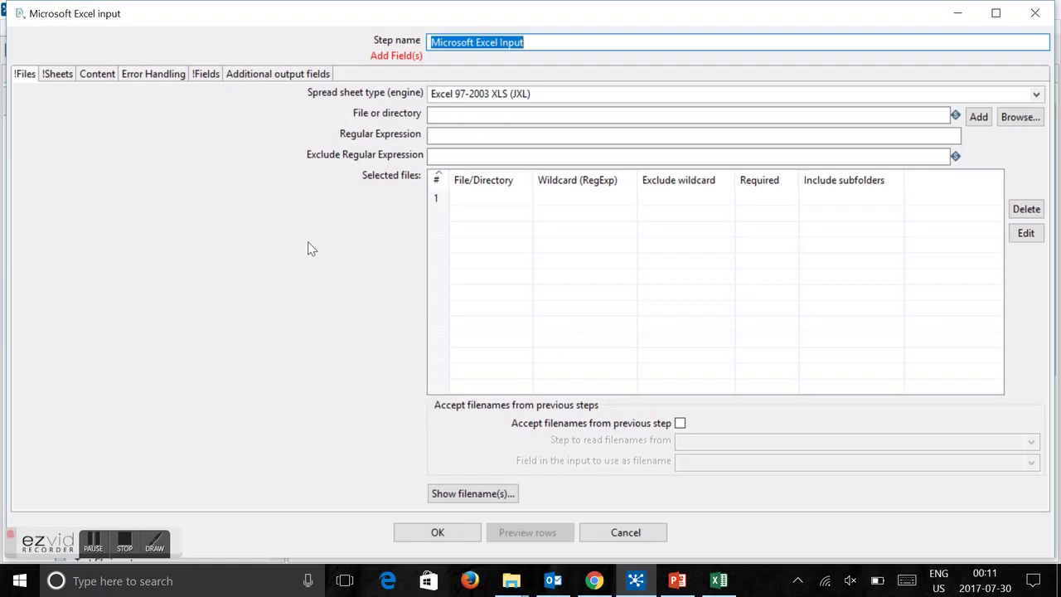
left_click(1024, 123)
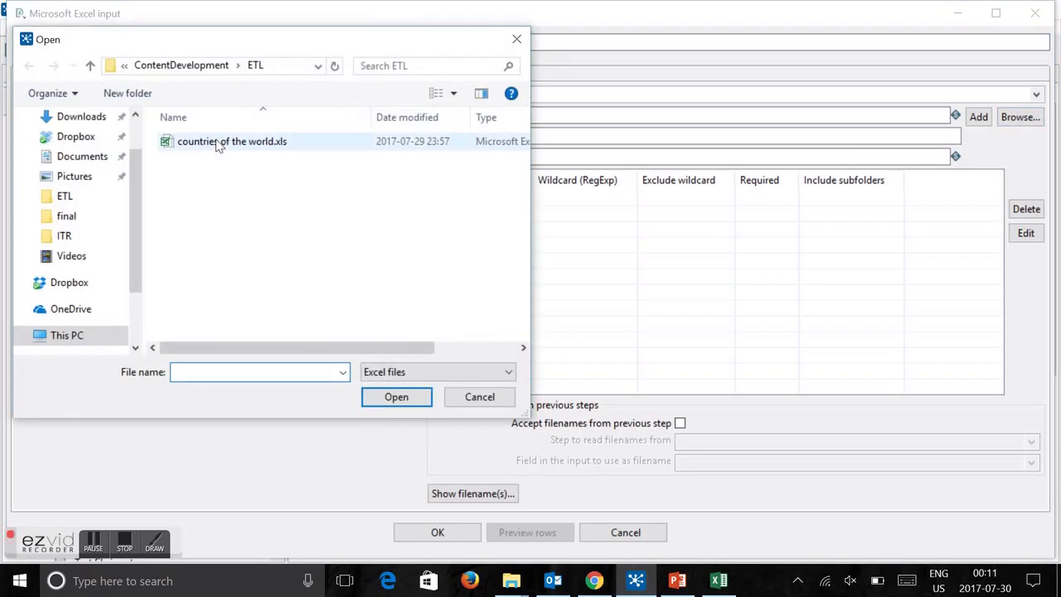
left_click(219, 145)
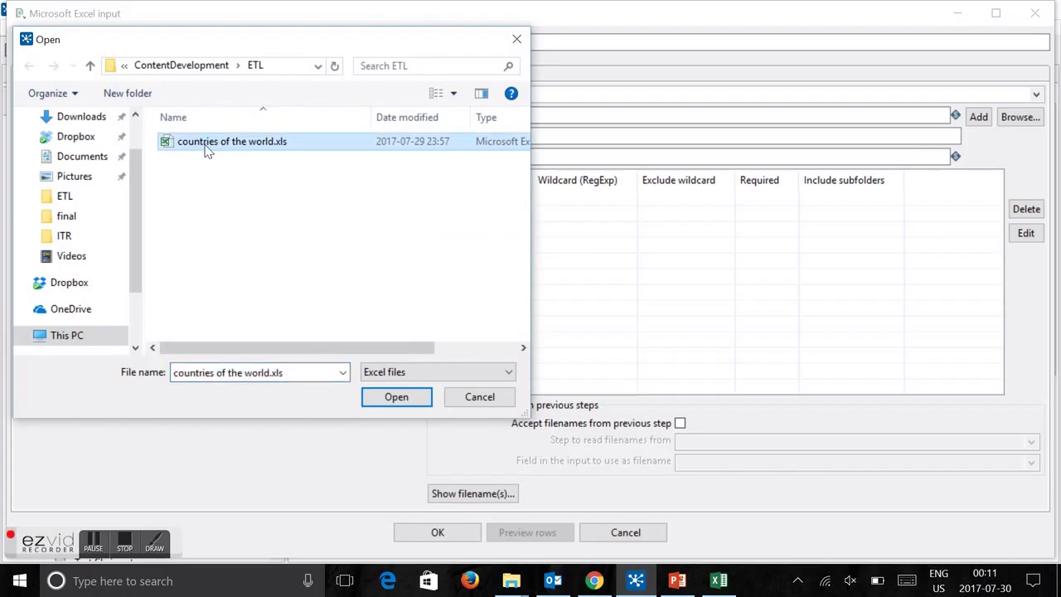
double_click(208, 149)
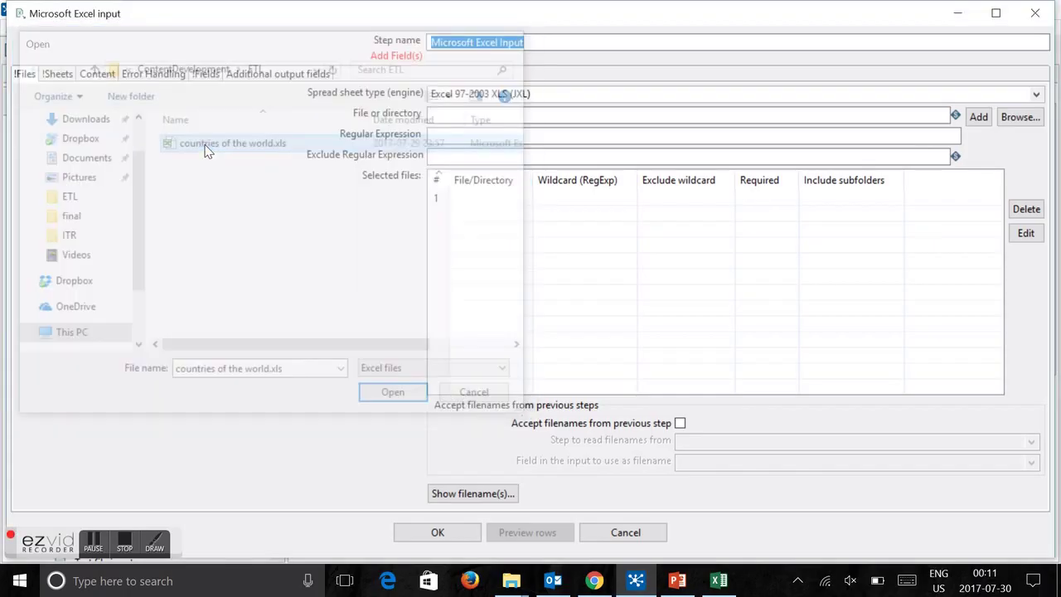
left_click(979, 117)
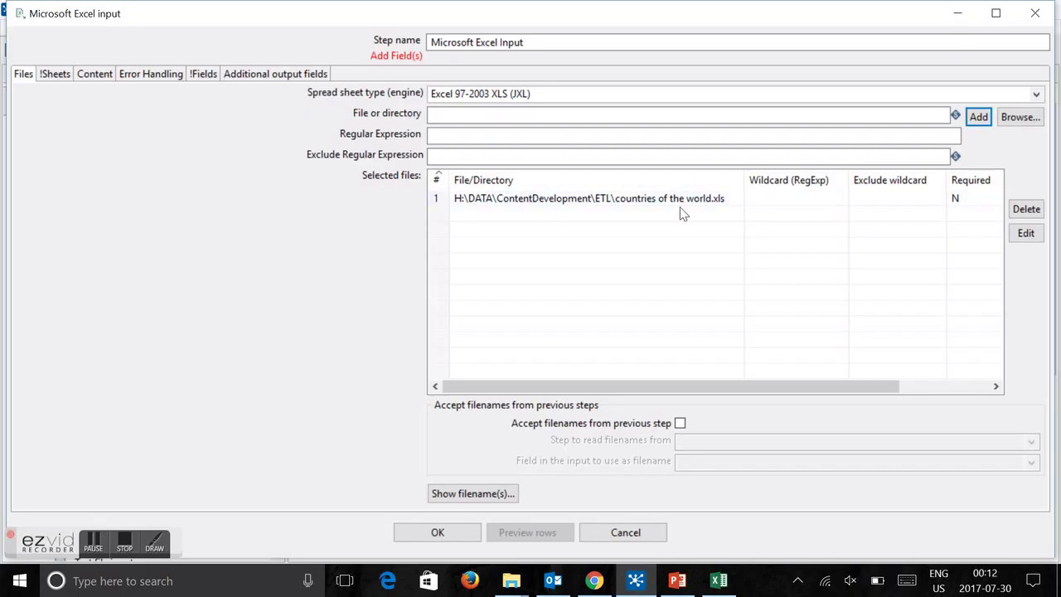
Step: Rename the Excel input step to countries of the world.xls by copying the file name from its selected file path
left_click(633, 201)
left_click(614, 196)
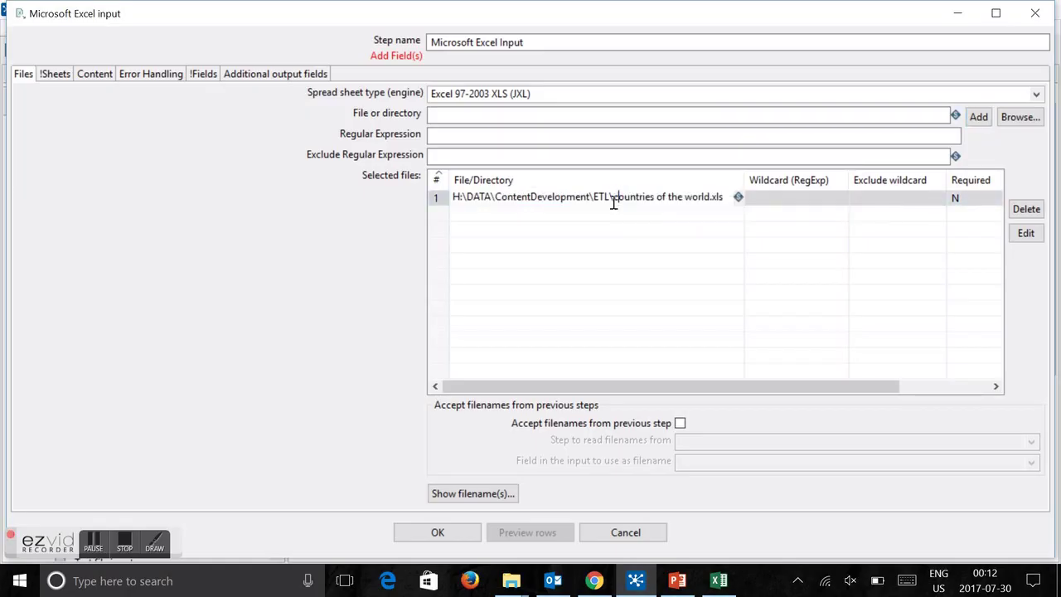
left_click_drag(615, 197, 726, 197)
key("ctrl+c")
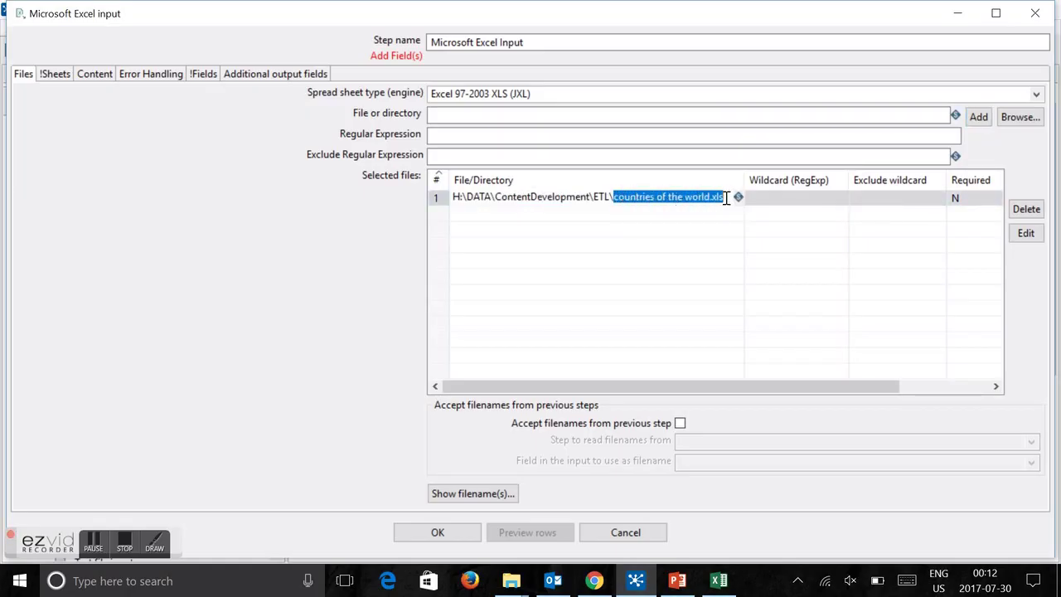
left_click_drag(534, 42, 311, 56)
key("ctrl+v")
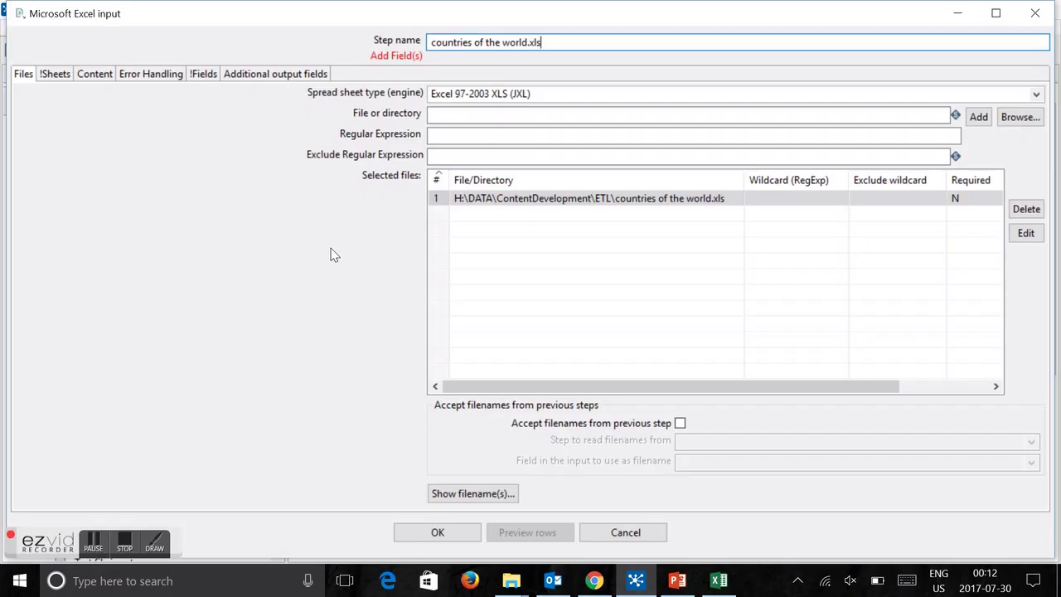
Step: Retrieve the workbook's sheet names and add Sheet1 to the list of sheets to read
left_click(55, 79)
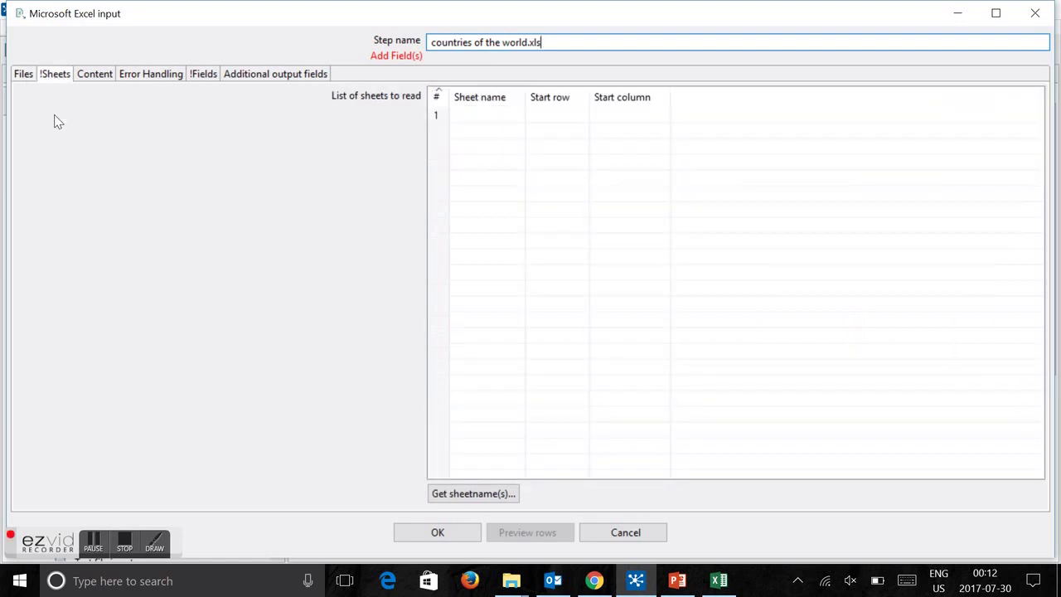
left_click(471, 495)
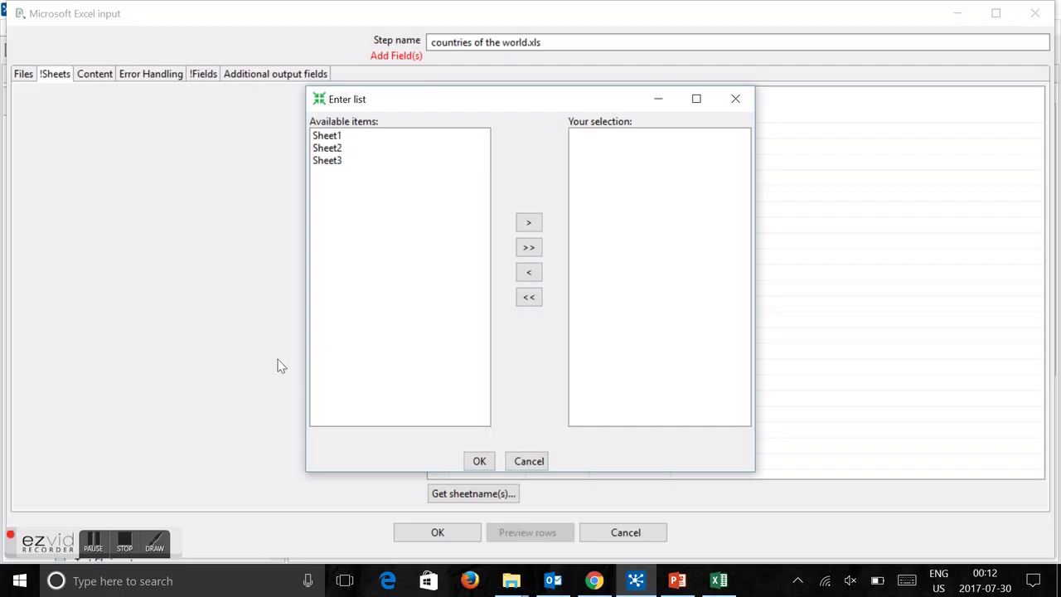
left_click(331, 140)
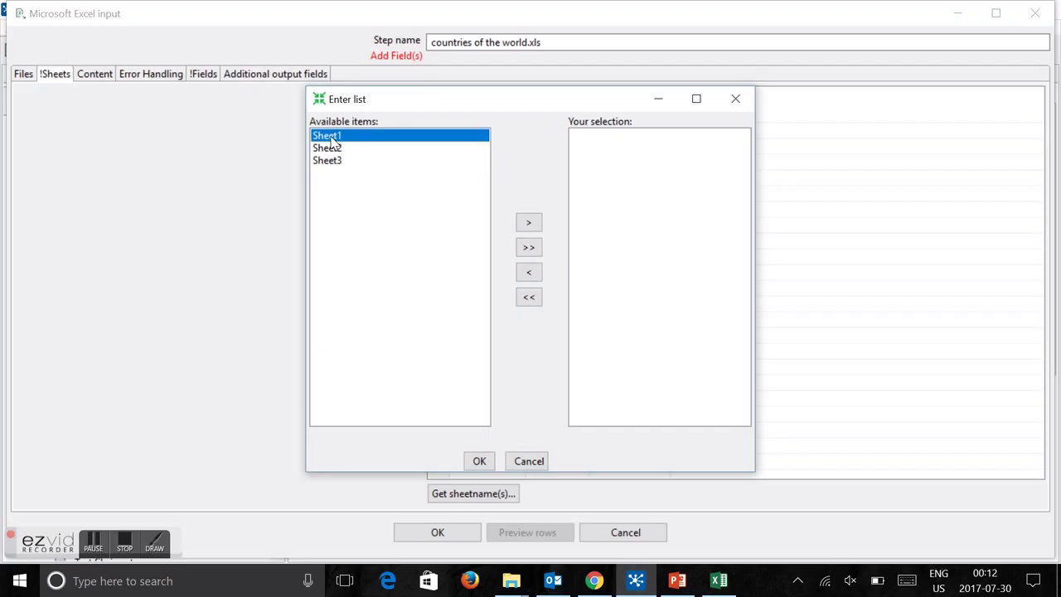
left_click(530, 226)
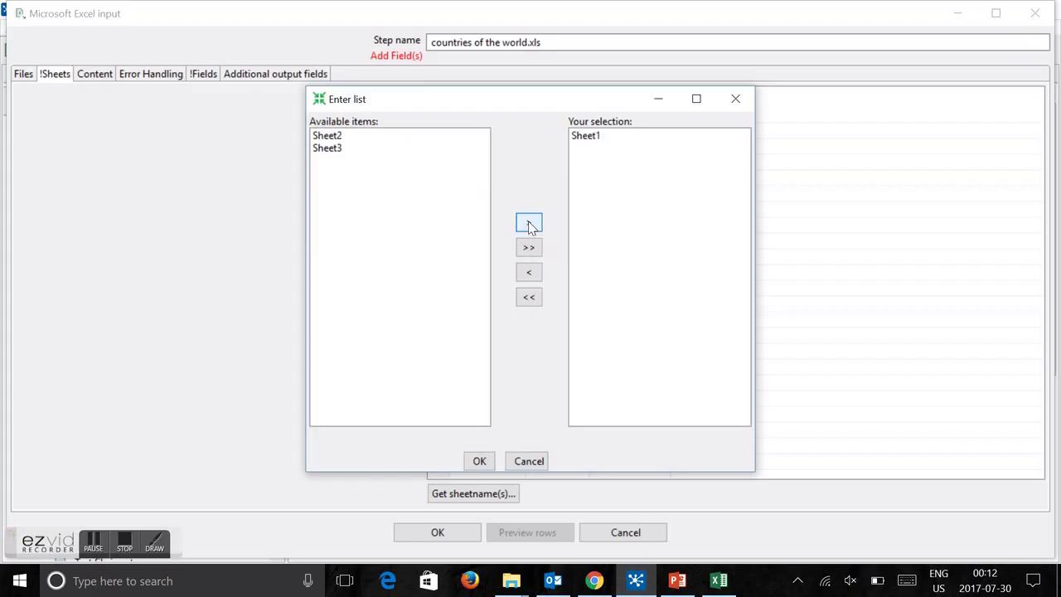
left_click(481, 462)
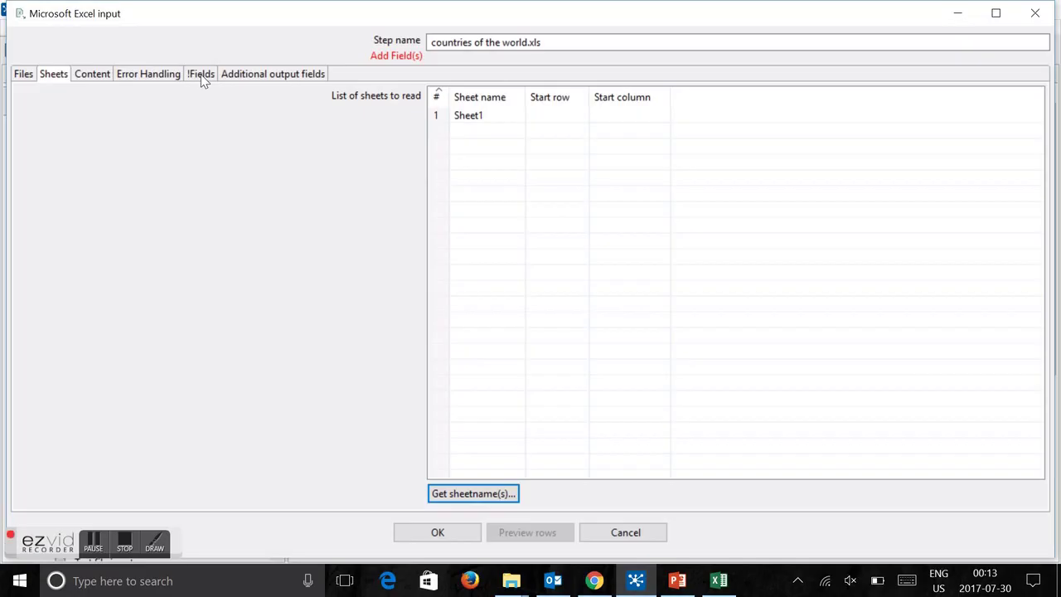
Step: Review the content and error handling options, and load the input fields from the sheet's header row
left_click(98, 78)
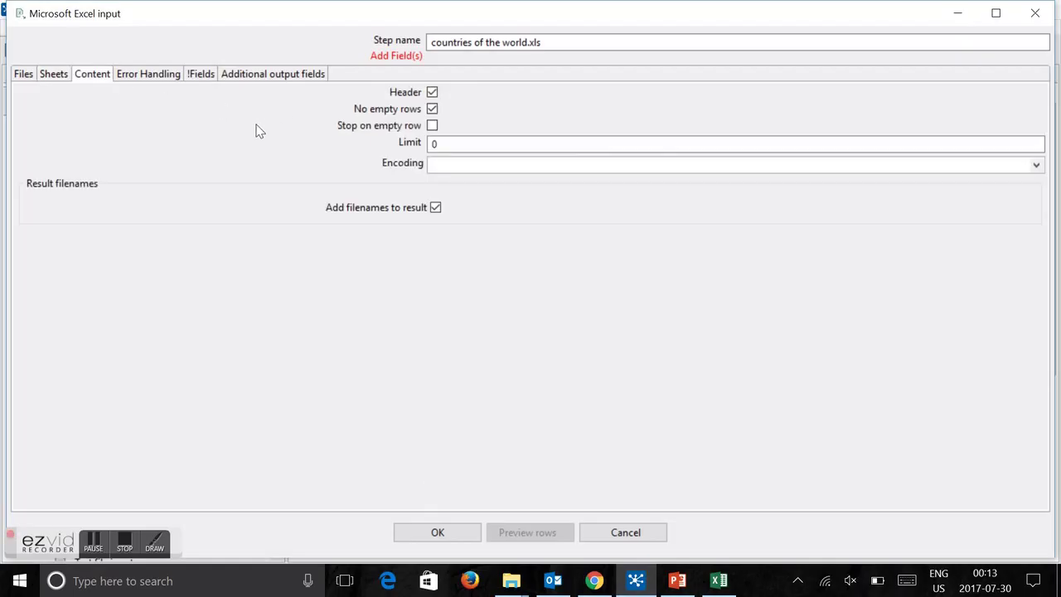
left_click(150, 81)
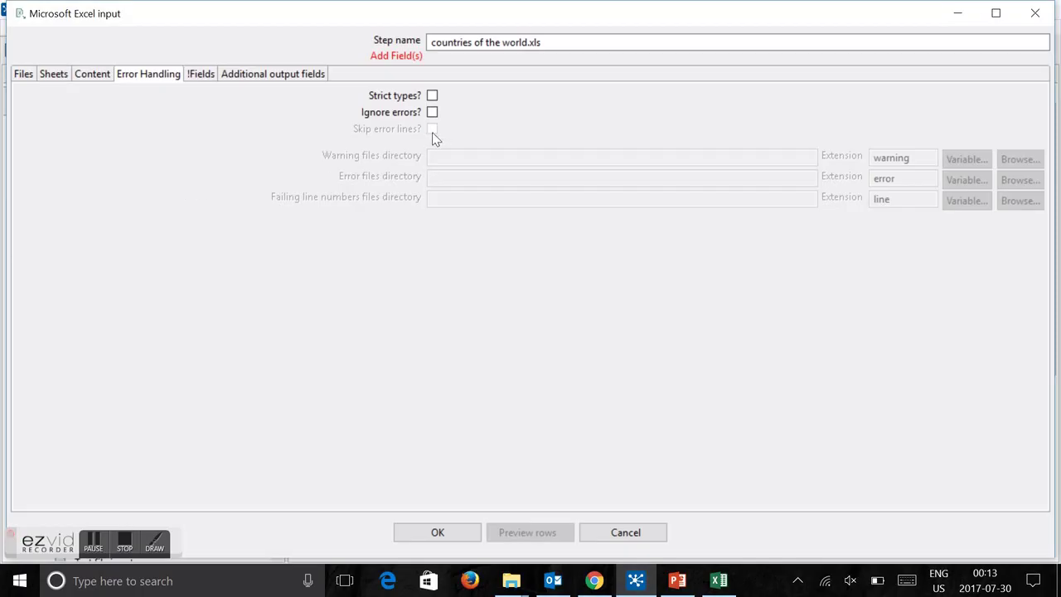
left_click(201, 77)
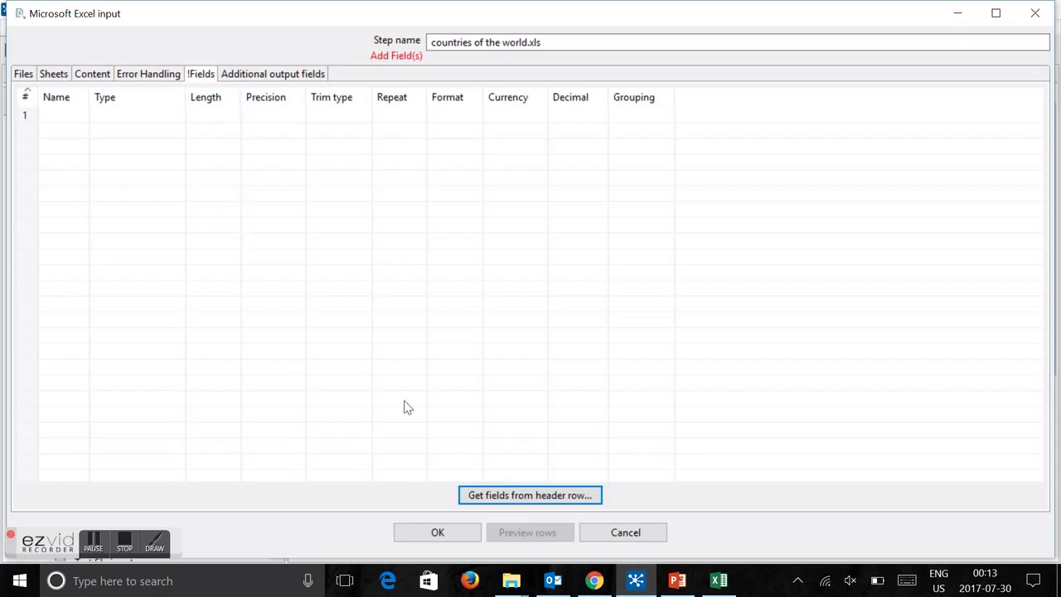
left_click(539, 500)
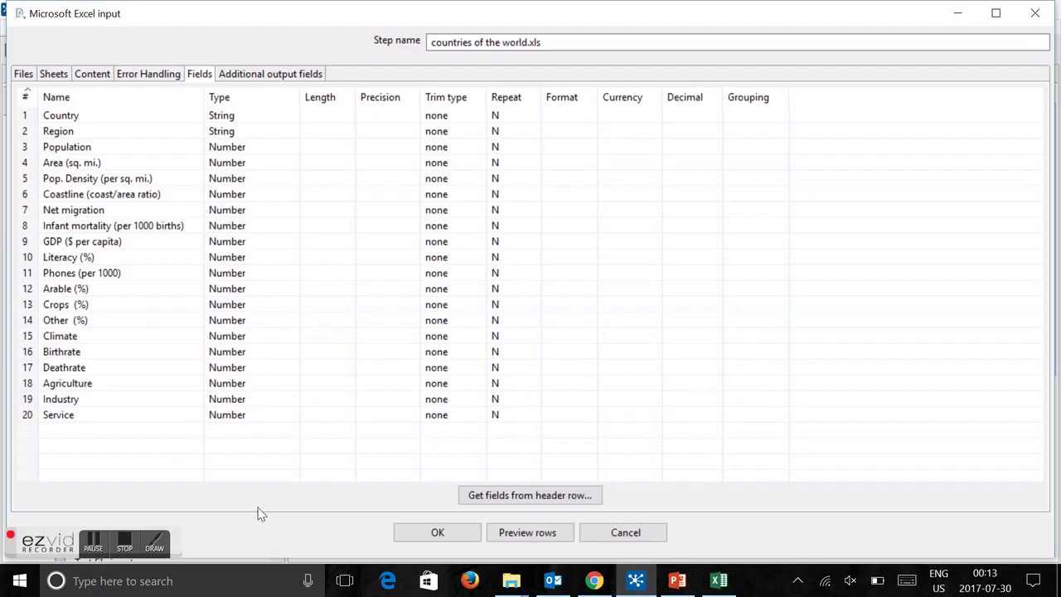
Step: Preview up to 1000 rows of the Excel data and accept the input step's settings
left_click(534, 535)
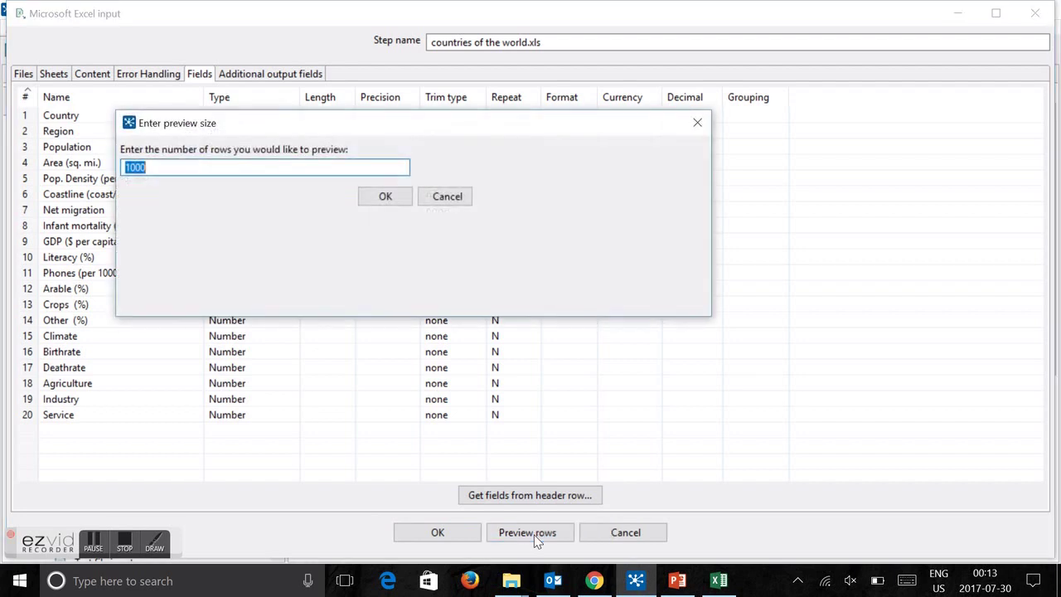
left_click(384, 202)
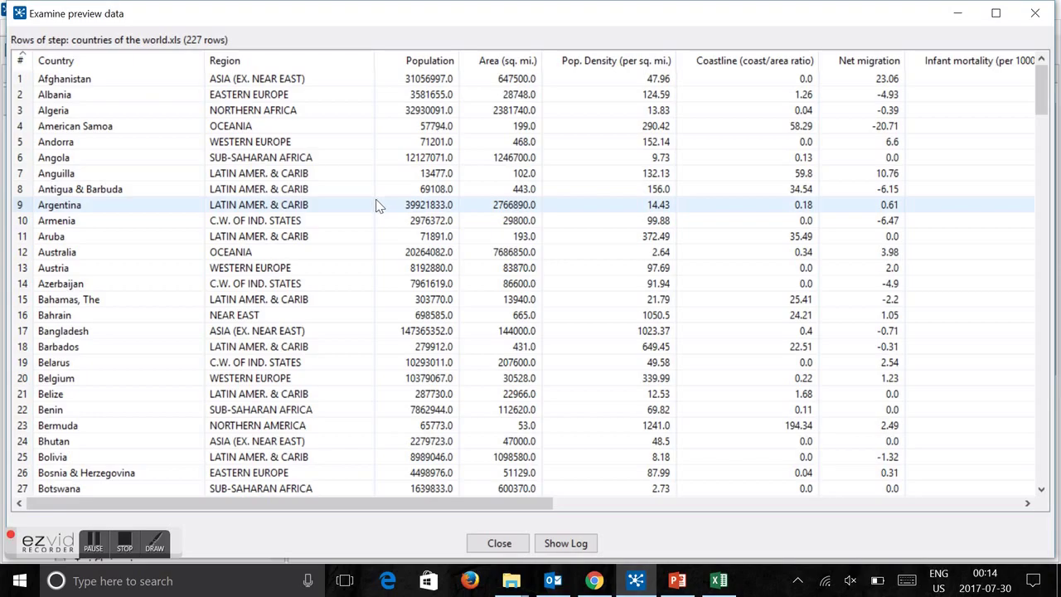
left_click(500, 548)
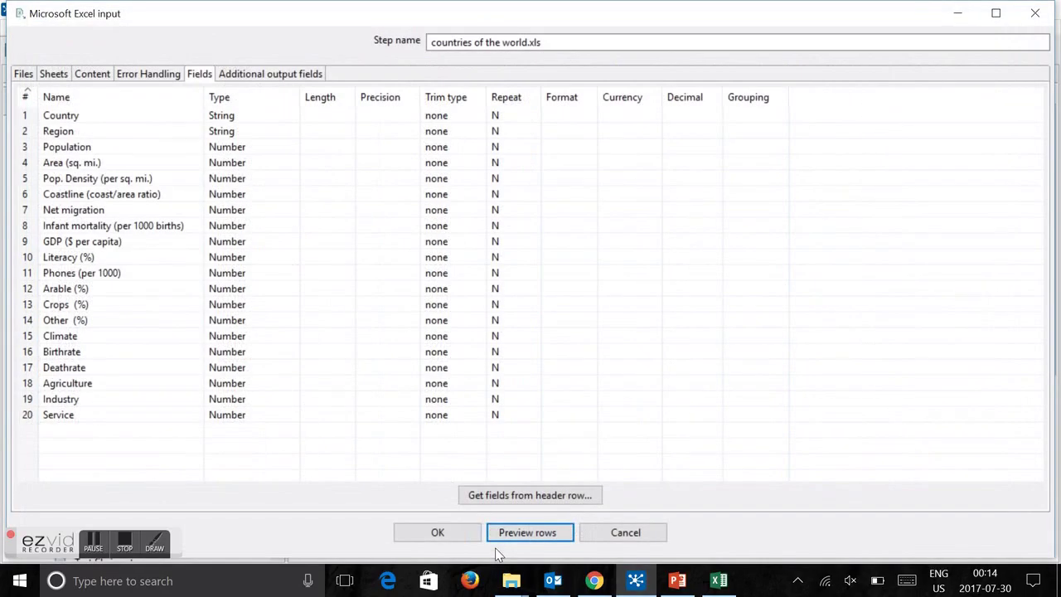
left_click(434, 534)
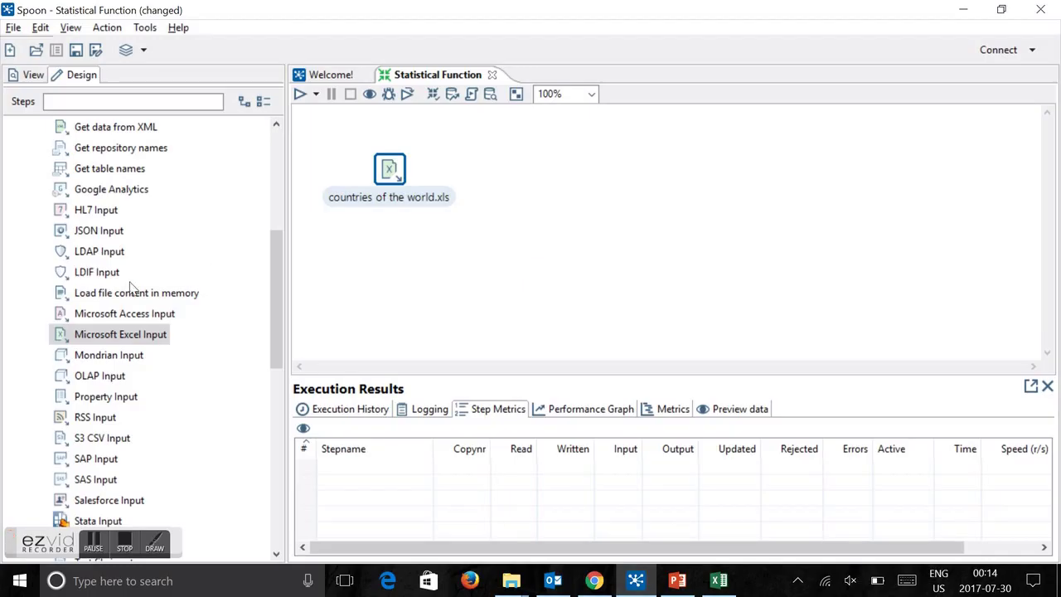
Step: Place a Sort rows step from the Transform category on the canvas beside the countries of the world.xls step
scroll(124, 290, "up", 5)
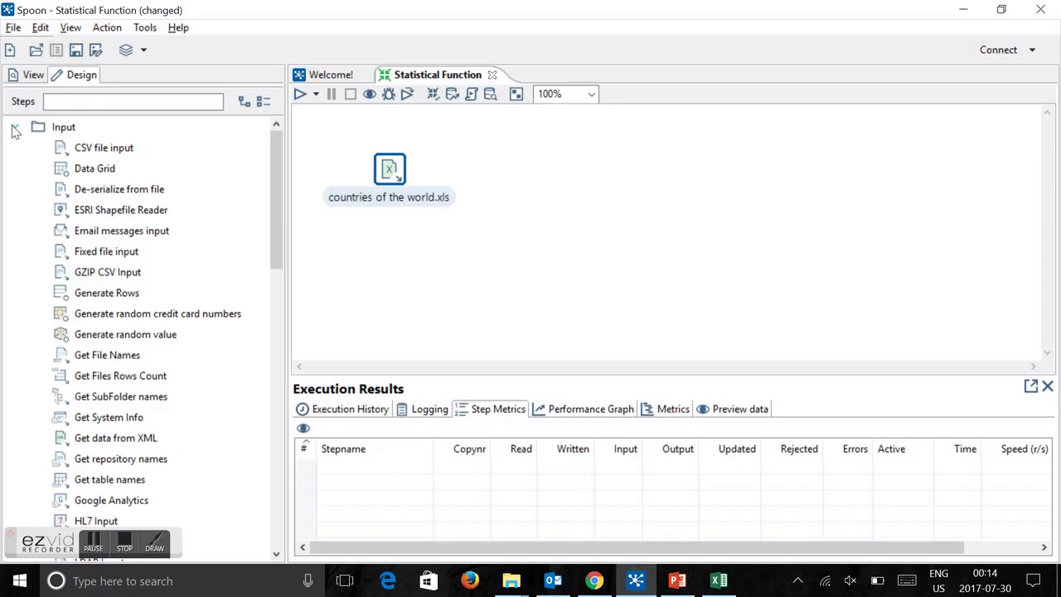
left_click(15, 129)
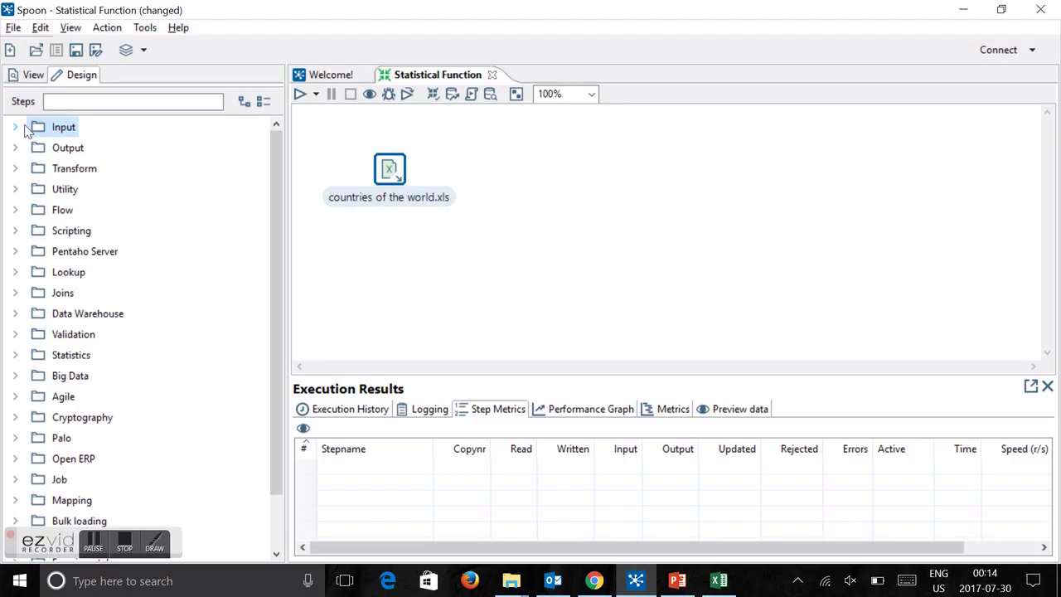
left_click(15, 168)
scroll(154, 384, "down", 2)
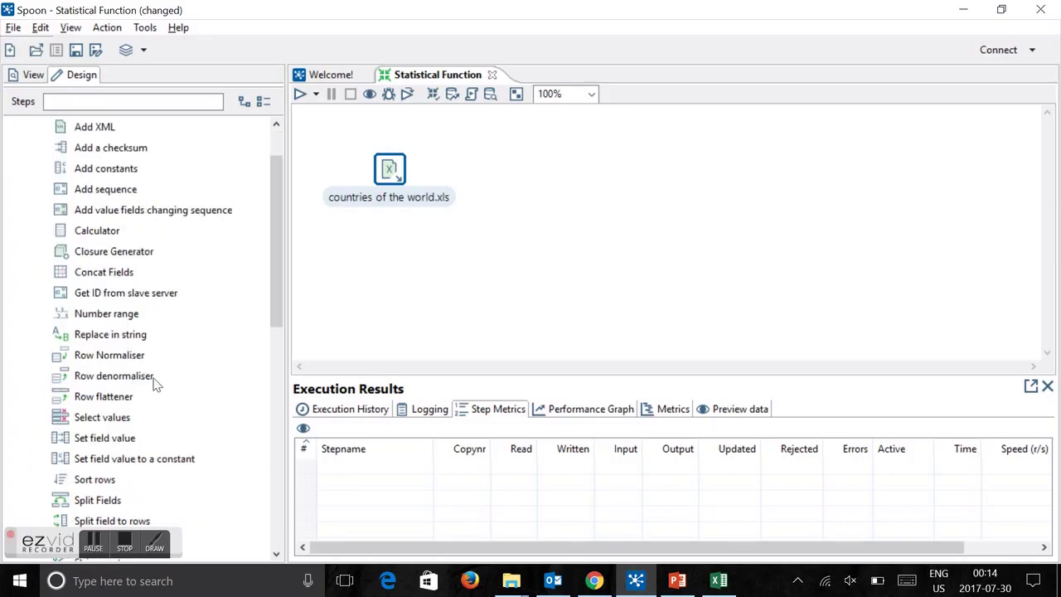
left_click_drag(91, 417, 589, 183)
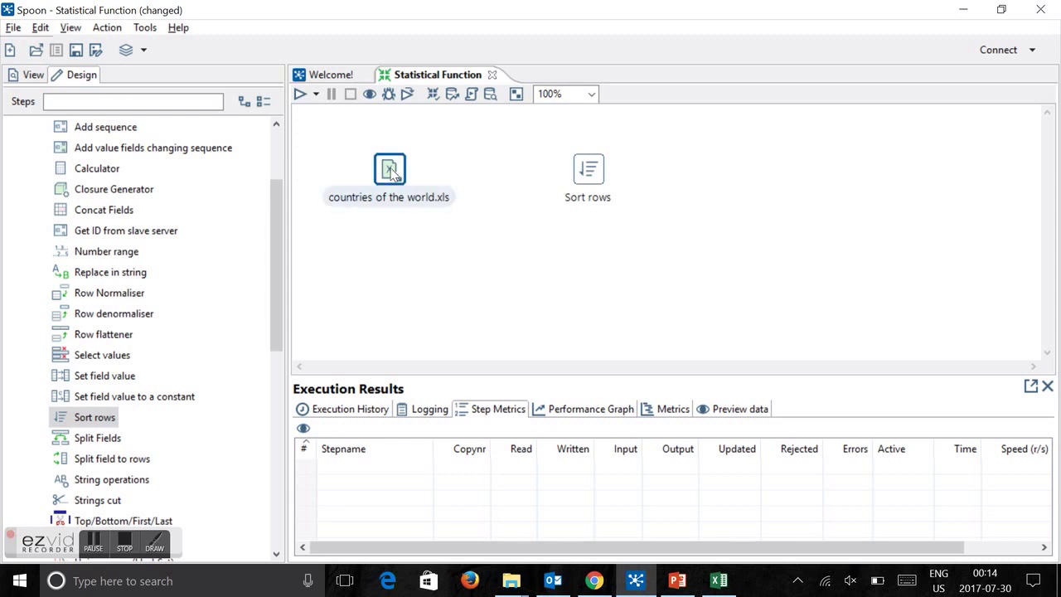
Step: Connect the output of the countries of the world.xls step to the Sort rows step and select Sort rows
mouse_move(395, 173)
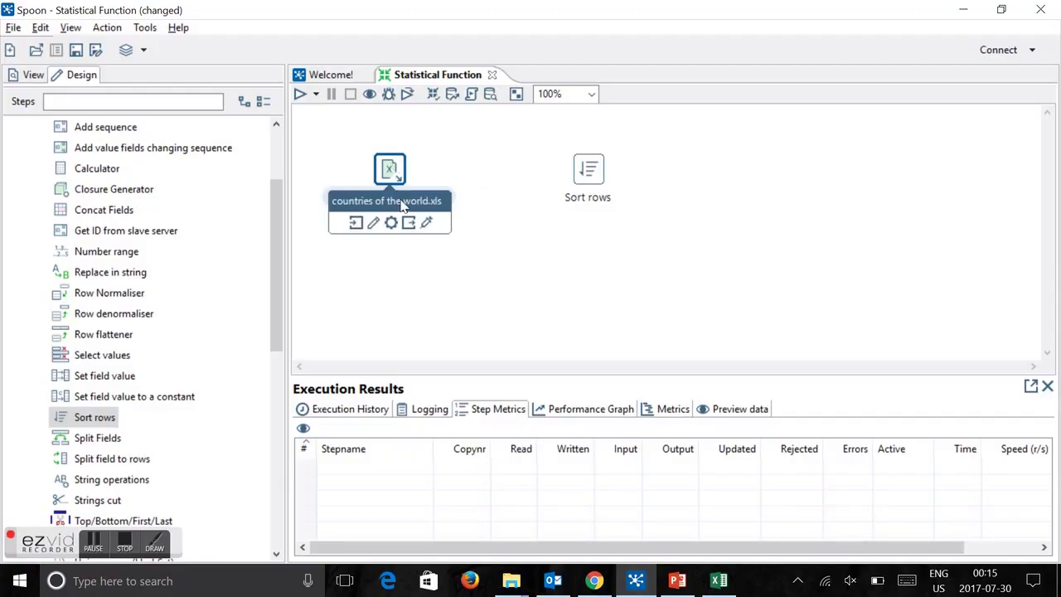
left_click_drag(414, 222, 594, 174)
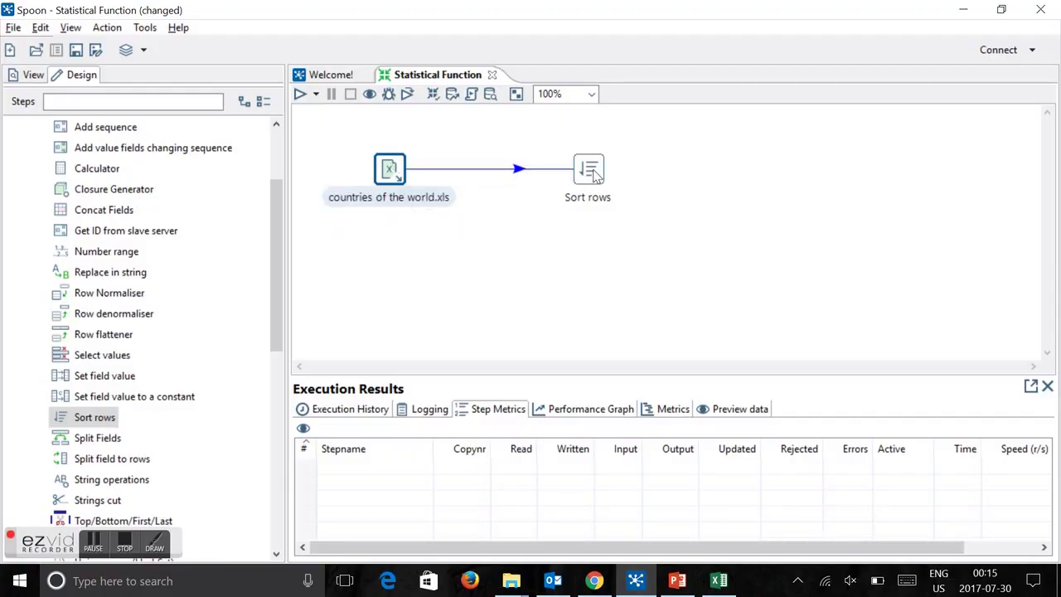
left_click(594, 174)
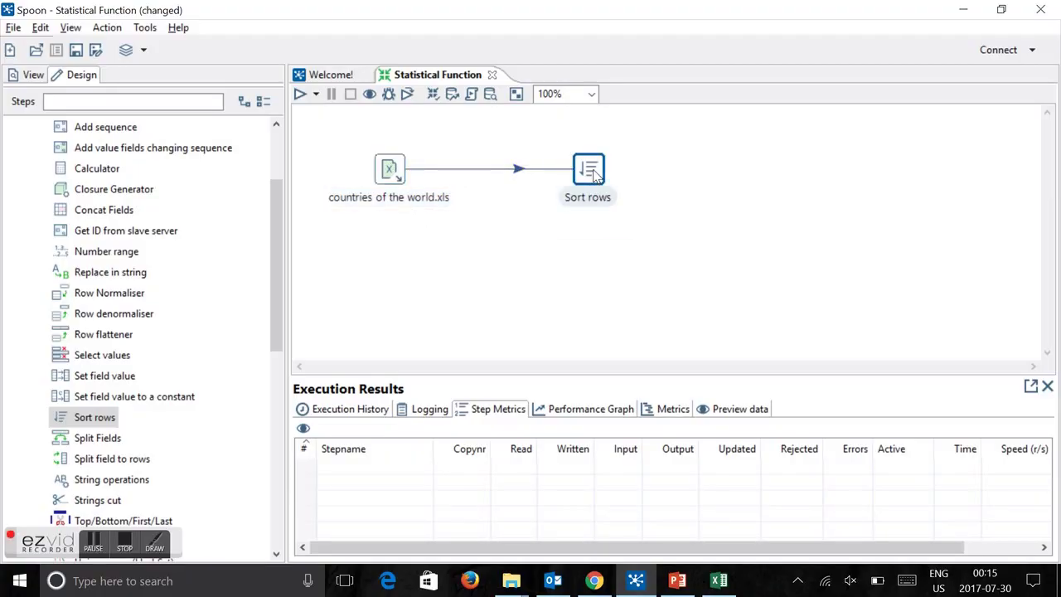
Step: Open the Sort rows step's settings and choose Region as the field to sort by
left_click(829, 215)
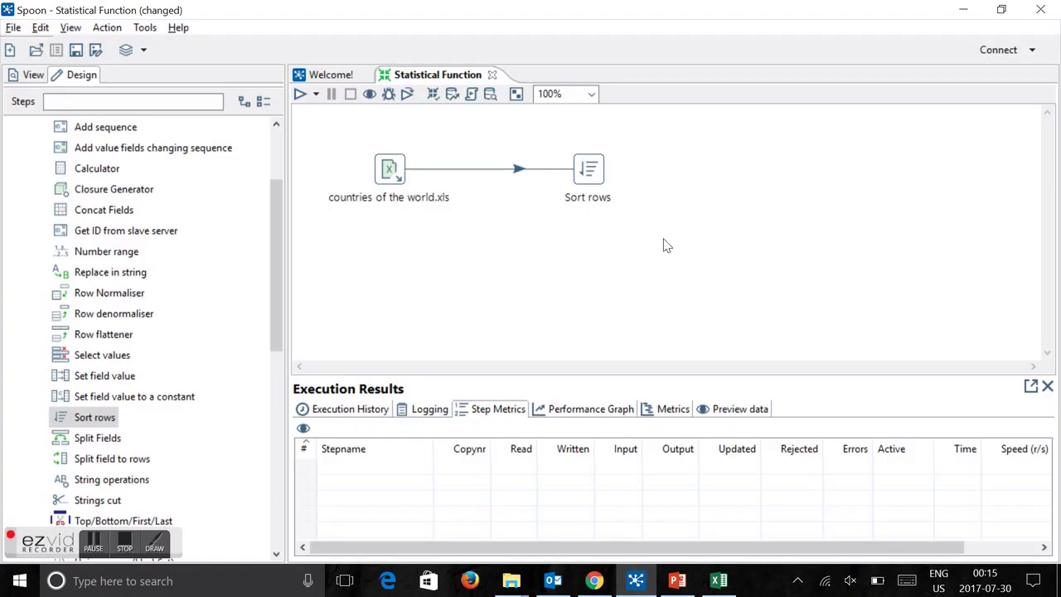
double_click(593, 176)
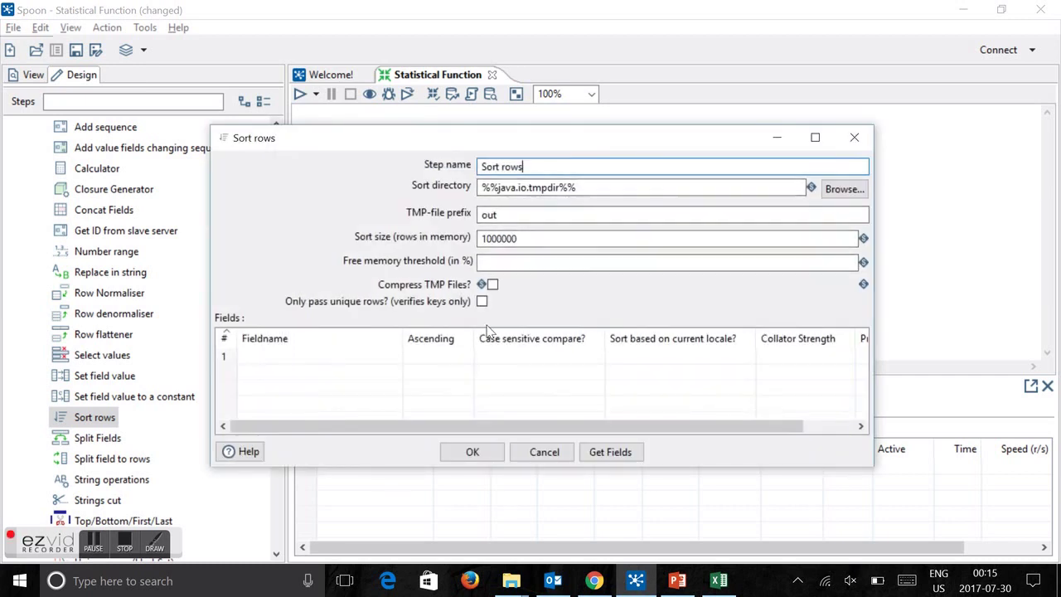
left_click(357, 357)
left_click(396, 358)
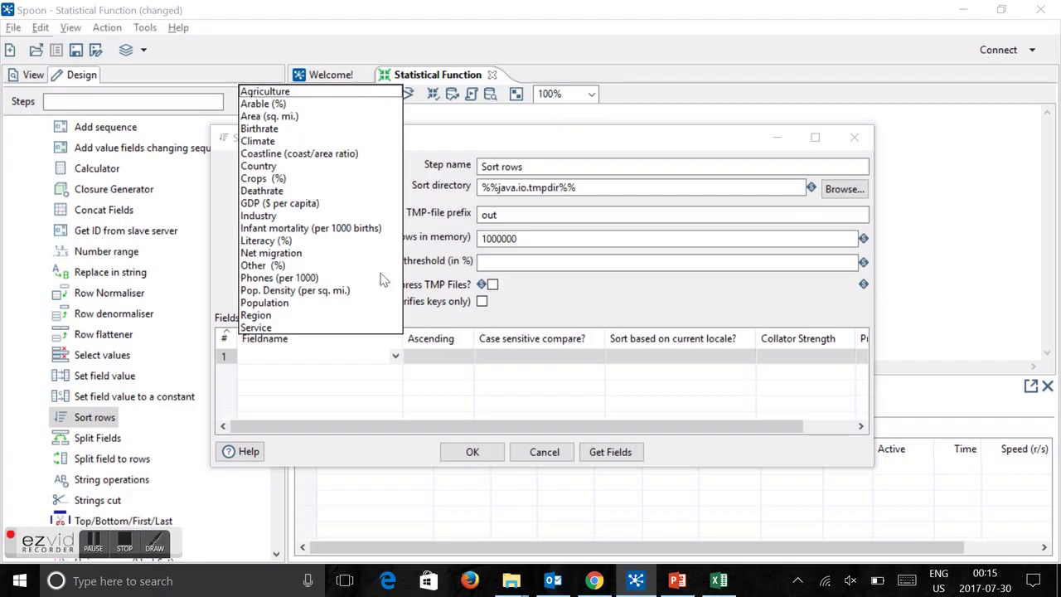
left_click(265, 318)
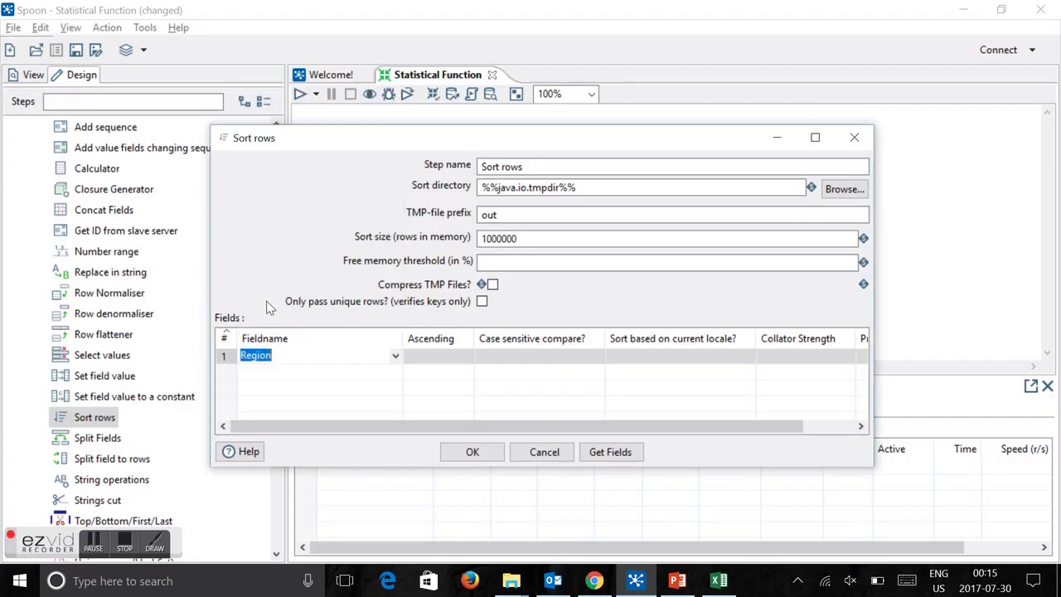
Step: Rename the sort step as Sort Region and accept its settings
left_click(512, 166)
double_click(511, 165)
type("Region")
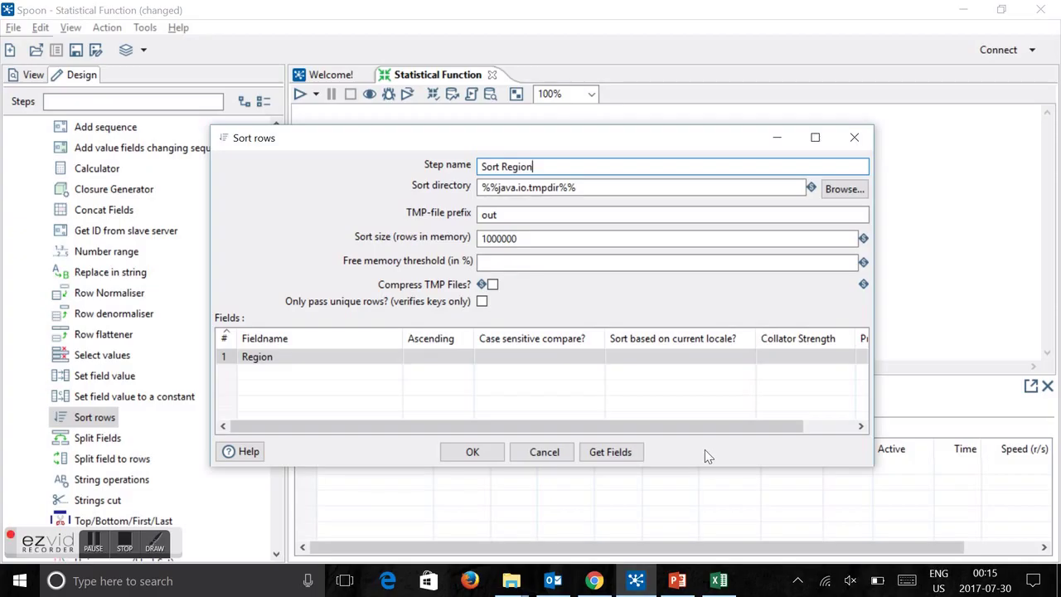
left_click(473, 452)
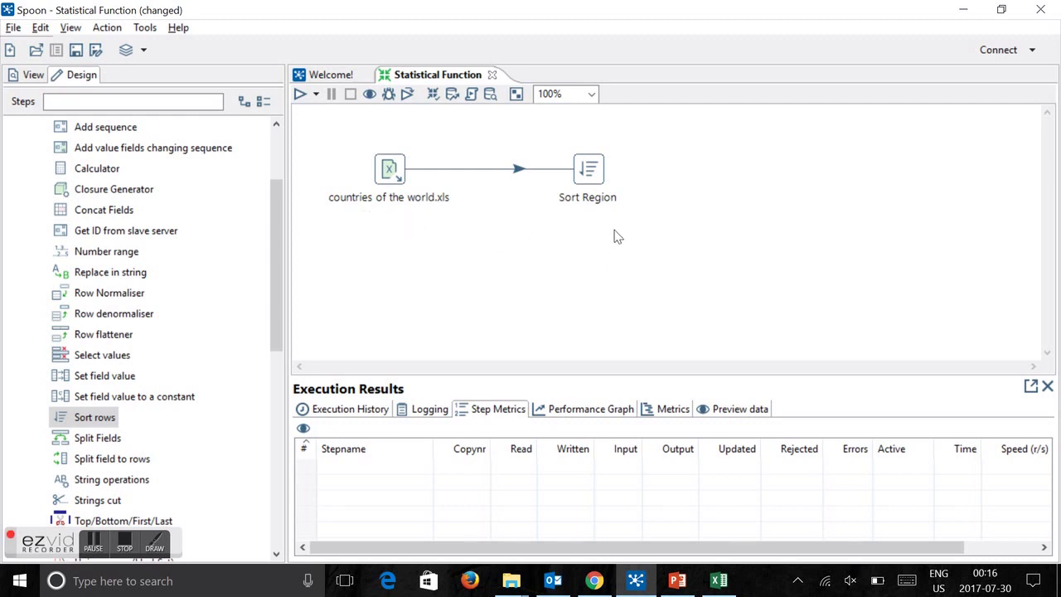
Step: Place a Group by step from the Statistics category beside Sort Region and connect Sort Region's output to it
scroll(11, 326, "up", 2)
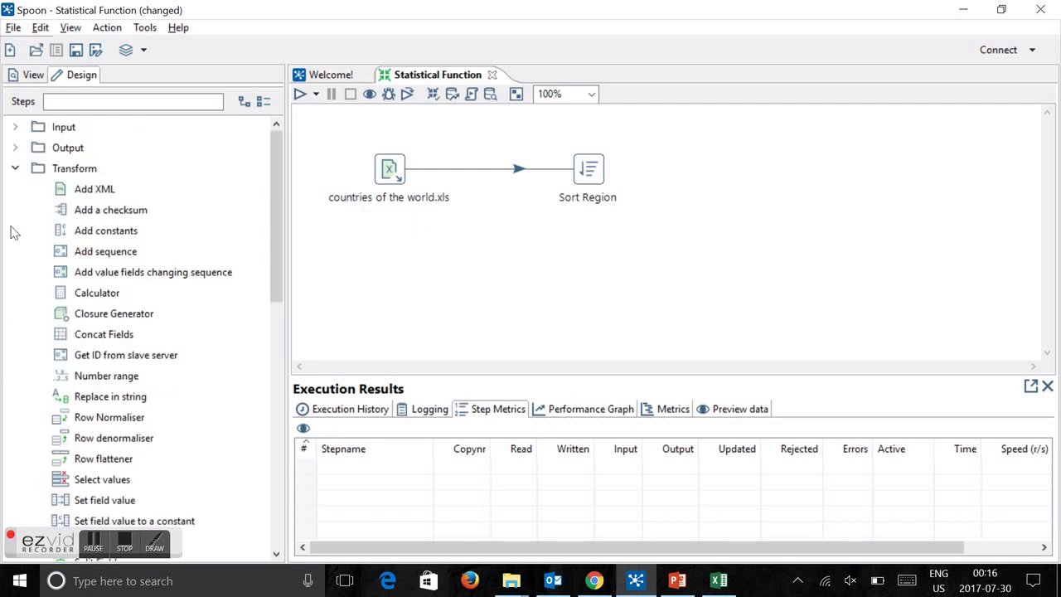
left_click(15, 169)
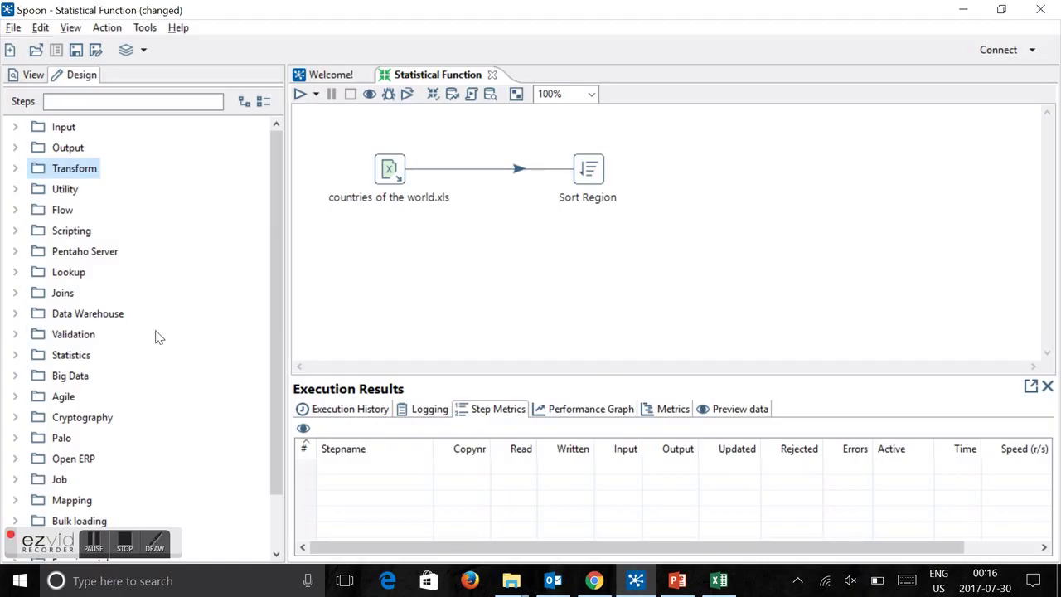
scroll(142, 334, "down", 1)
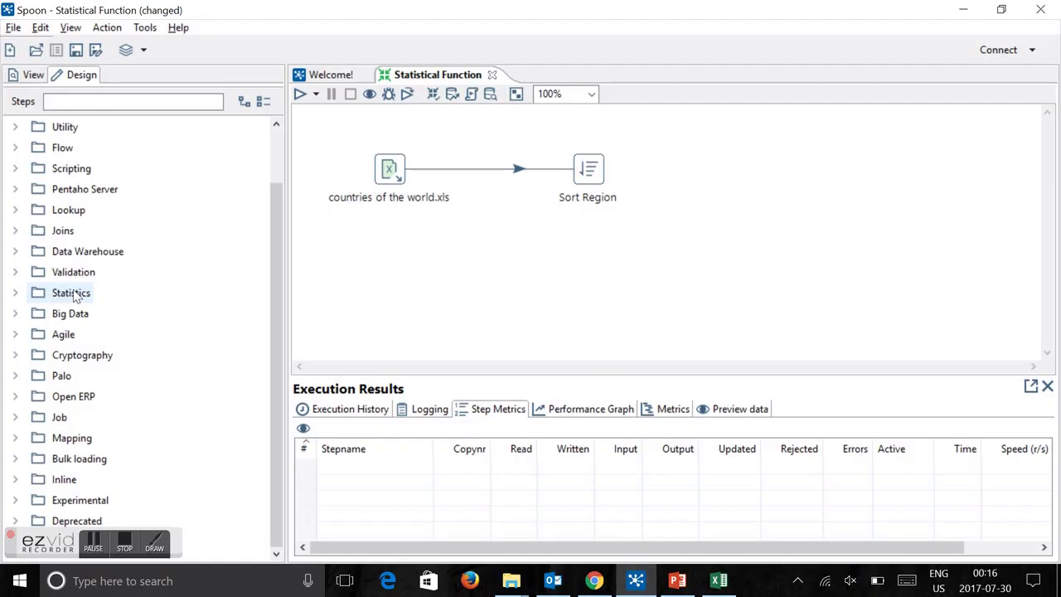
left_click(16, 295)
left_click_drag(96, 335, 737, 182)
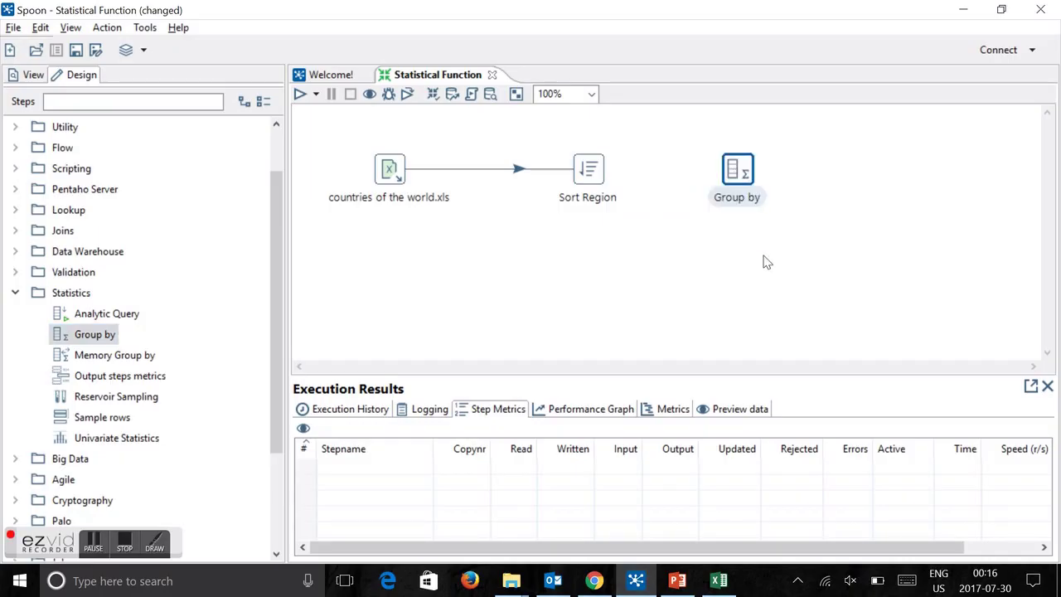
left_click(591, 169)
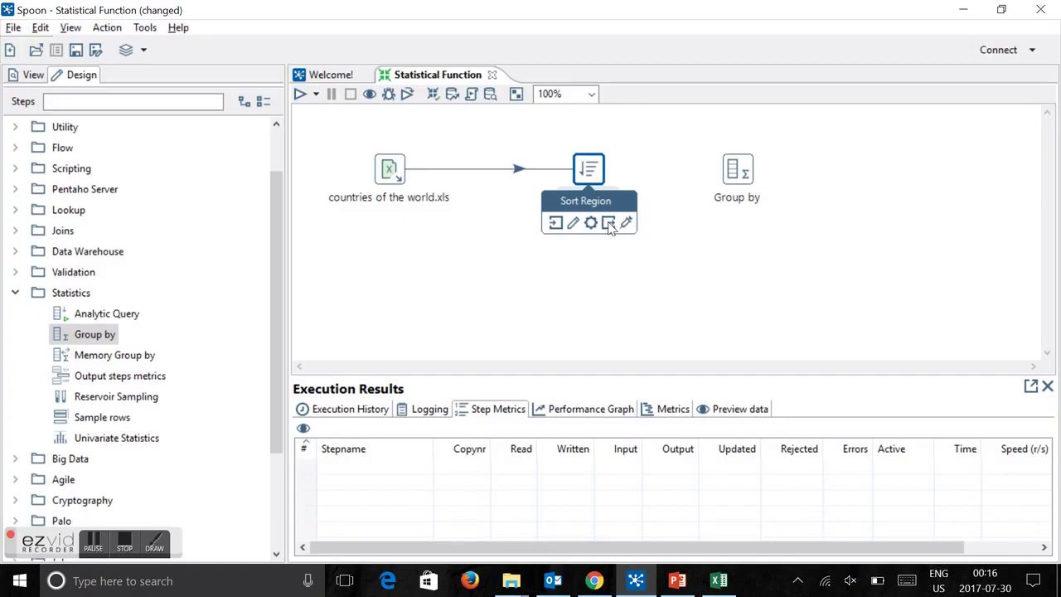
left_click_drag(609, 224, 749, 173)
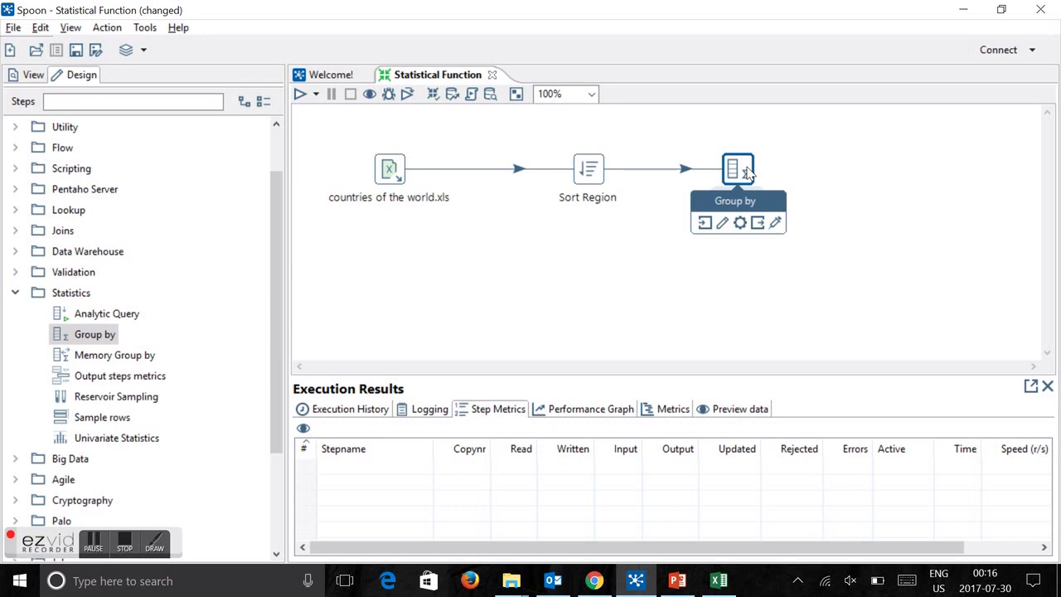
Step: Set Region as the group field of the Group by step and rename the step as Group by Region
double_click(746, 171)
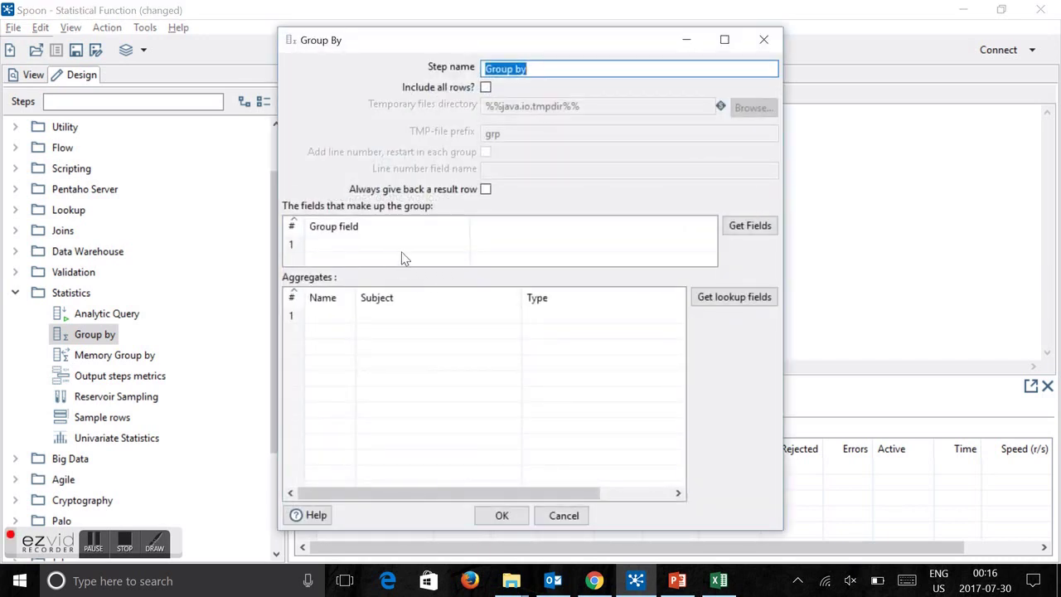
left_click(462, 244)
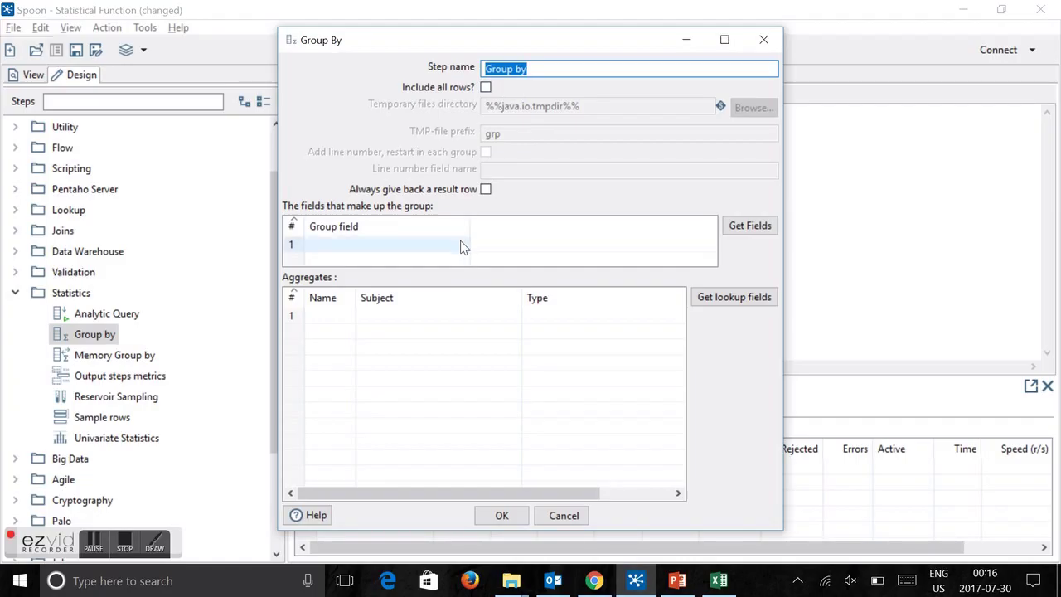
left_click(464, 246)
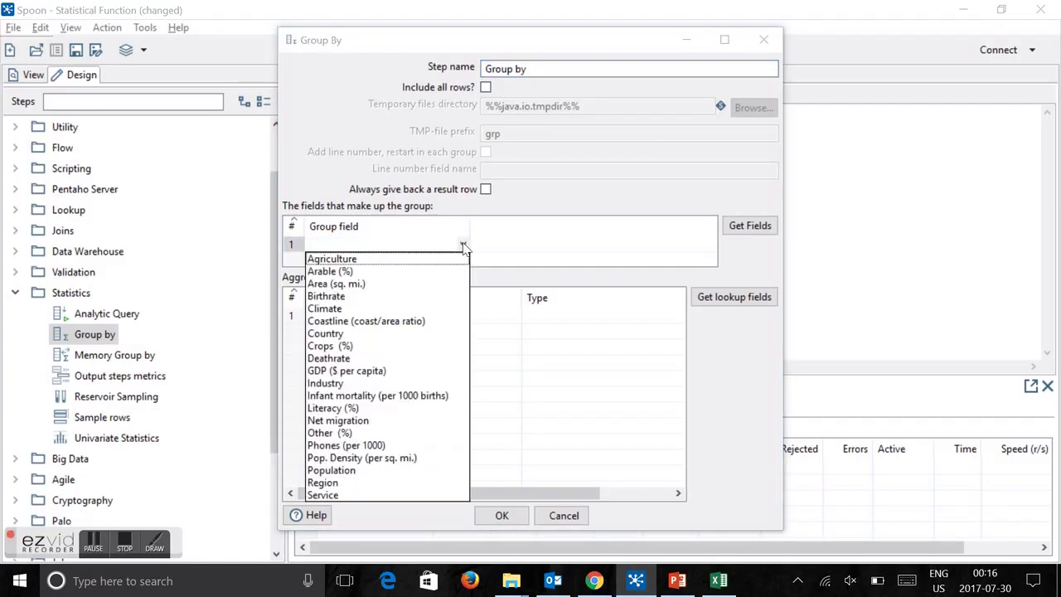
left_click(334, 484)
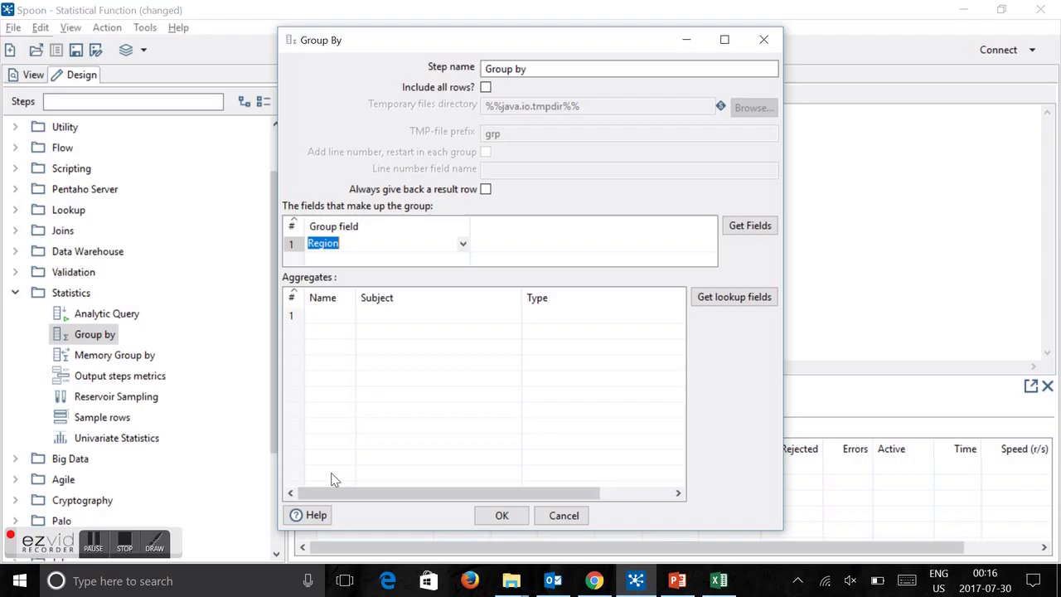
left_click(544, 68)
type("Region")
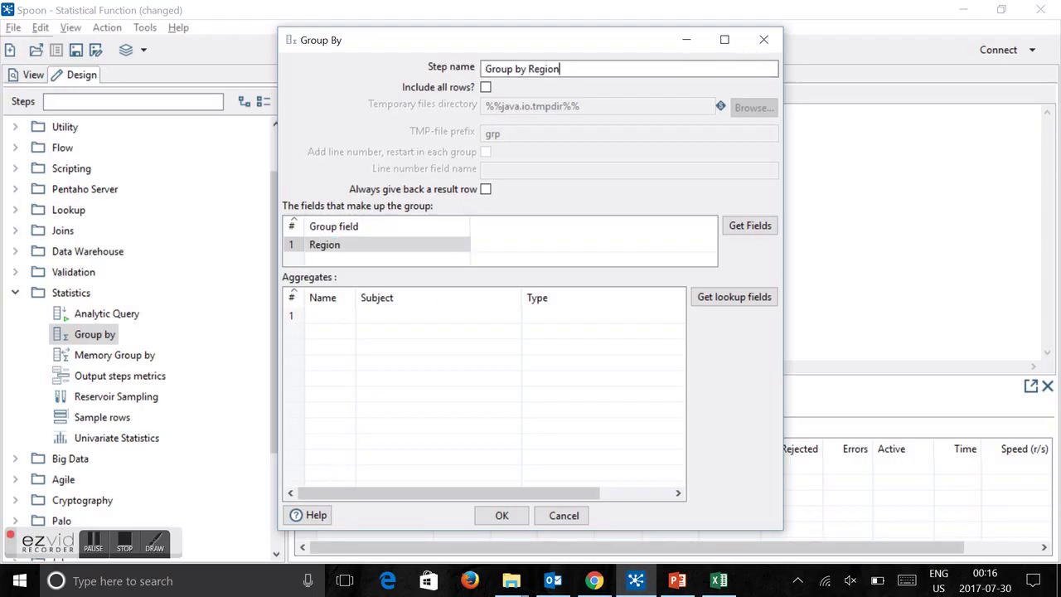
Step: Add an aggregate named AveragePopulation with Population as its subject
left_click(332, 314)
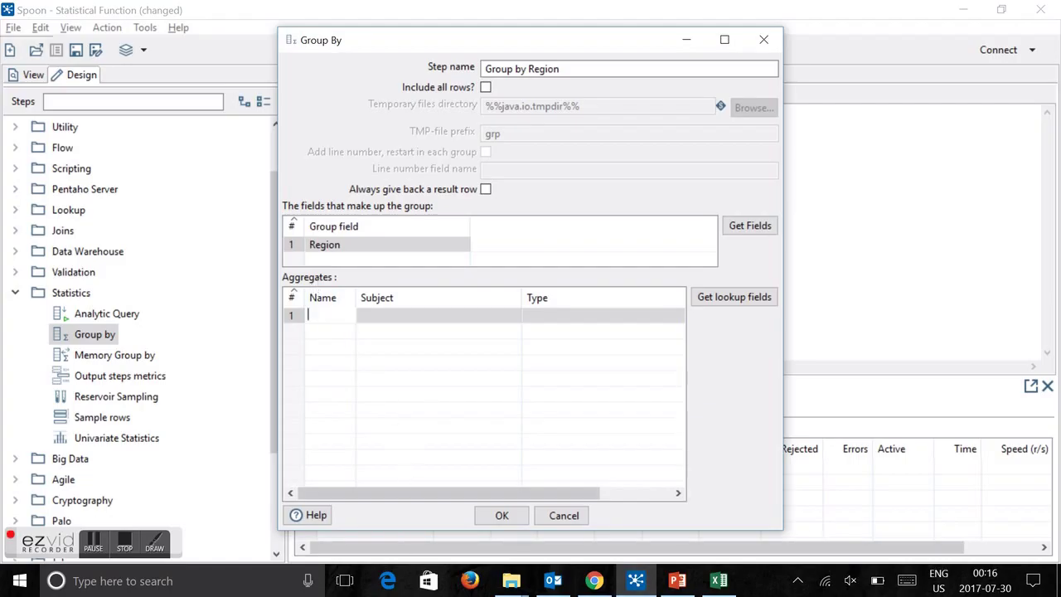
type("Average")
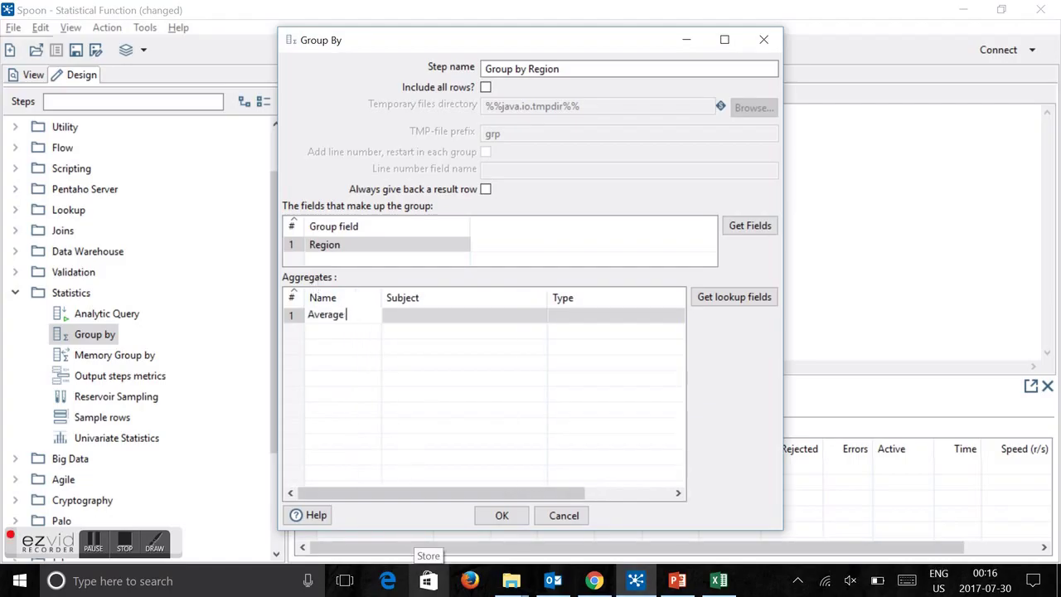
type("Populatiom")
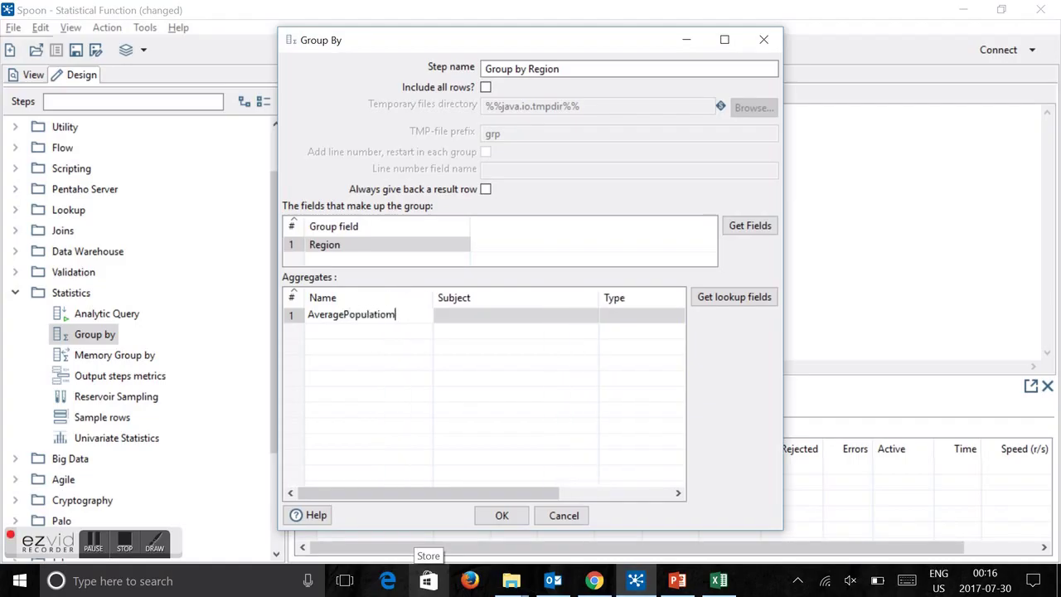
key("BackSpace")
type("n")
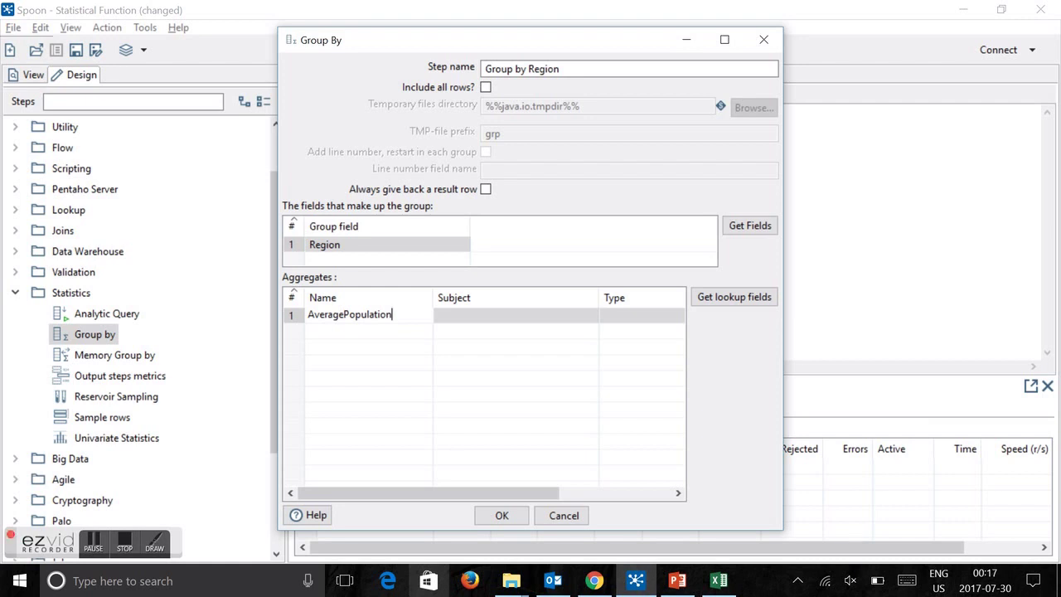
left_click(590, 314)
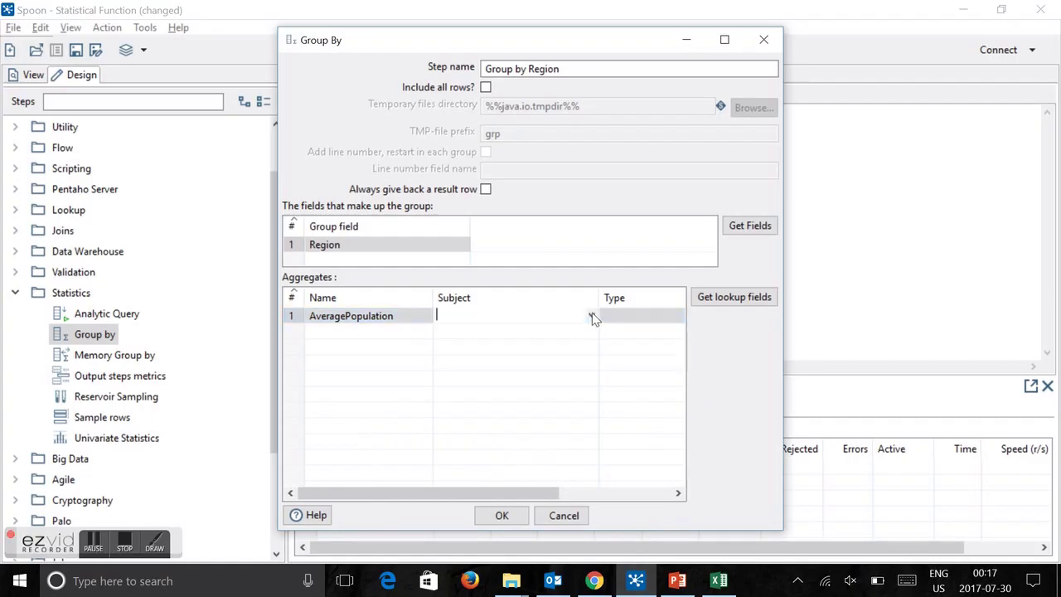
left_click(593, 316)
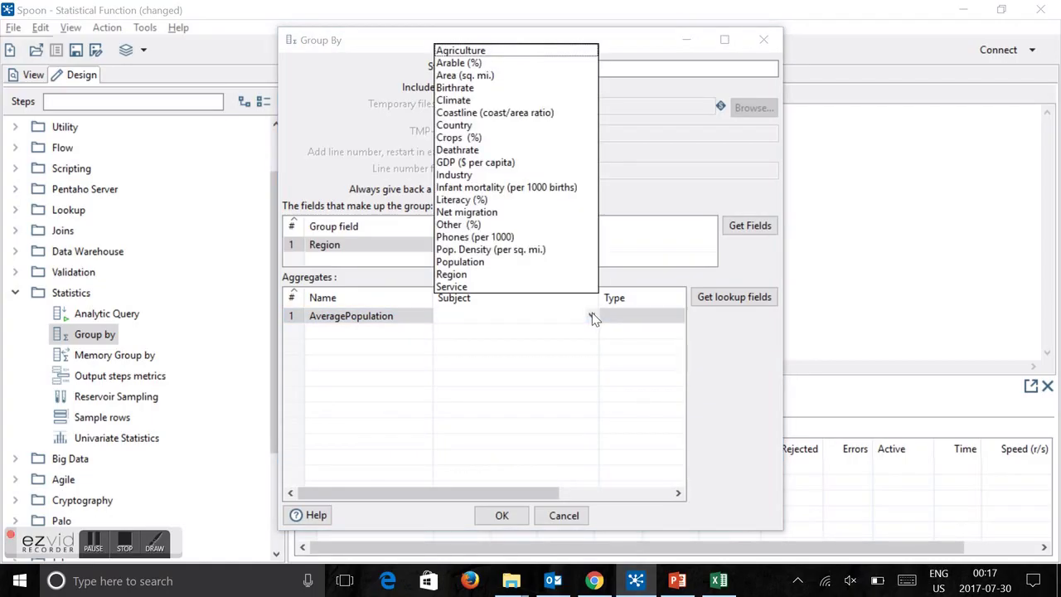
left_click(478, 262)
Step: Set the AveragePopulation aggregate's type to Average (Mean), then accept the Group by settings and acknowledge the sorting warning
left_click_drag(782, 429, 929, 410)
left_click(784, 316)
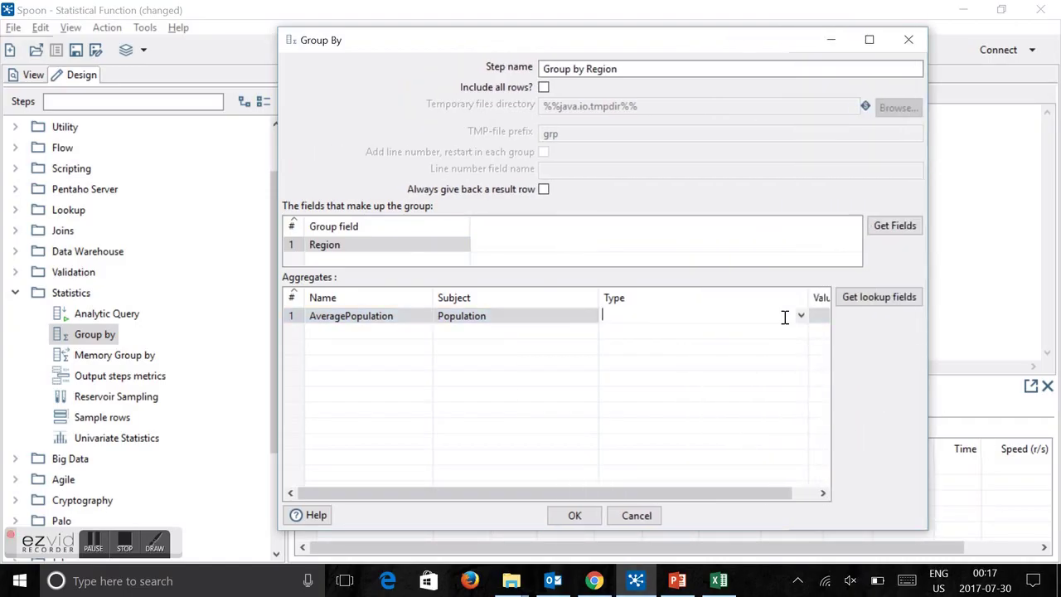
left_click(801, 316)
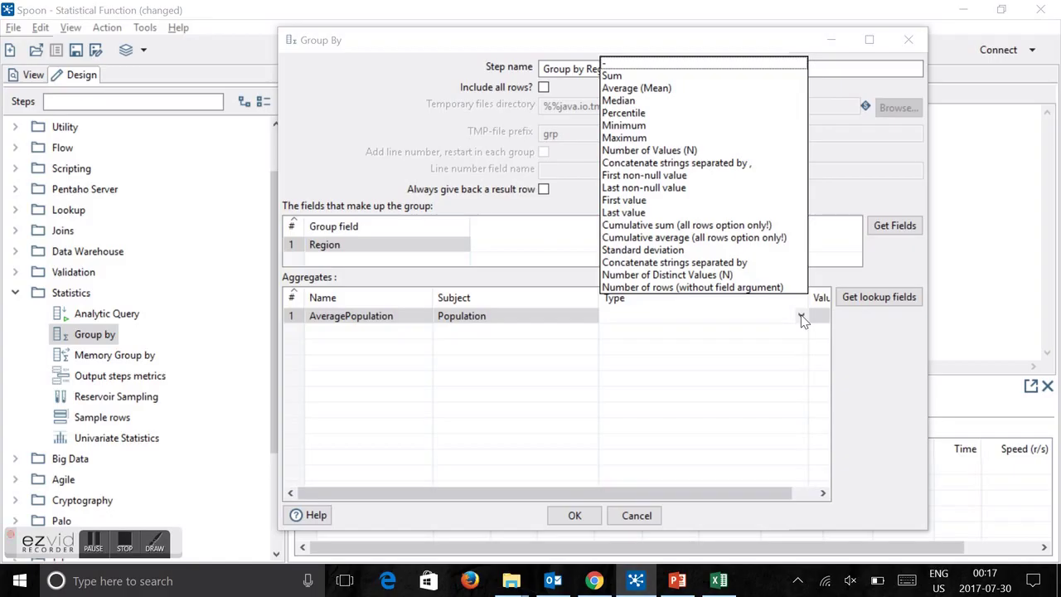
left_click(635, 89)
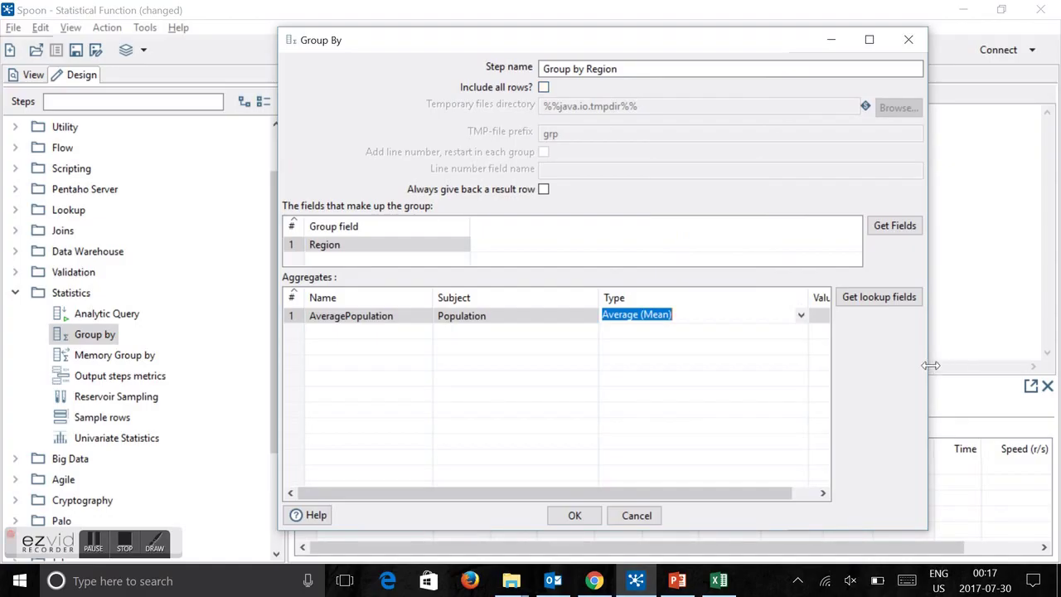
left_click_drag(928, 364, 1030, 355)
left_click(828, 316)
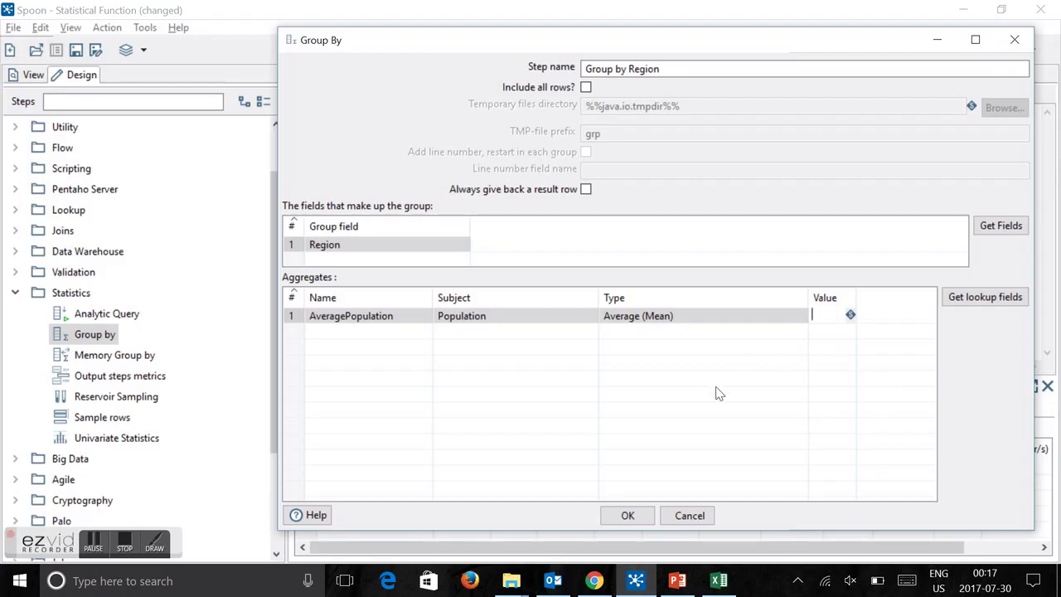
left_click(640, 519)
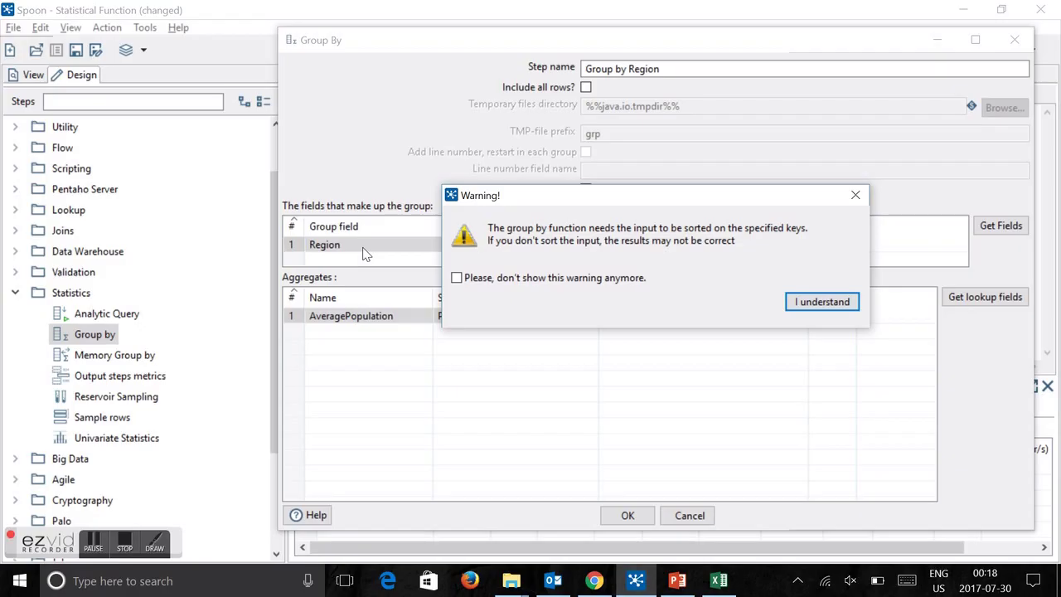
left_click(817, 303)
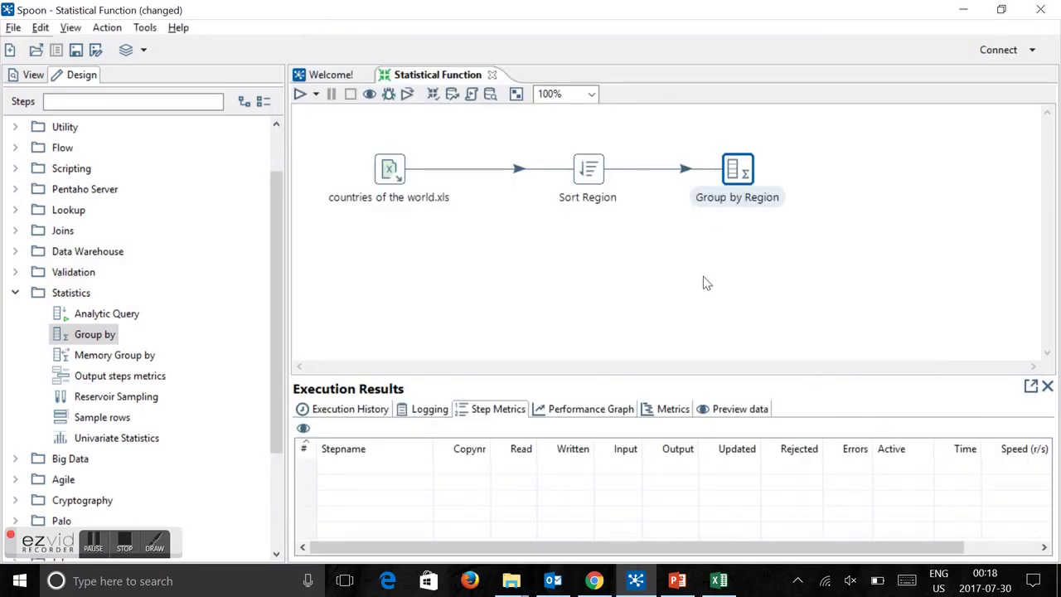
Step: Save the Statistical Function transformation and run it
left_click(76, 50)
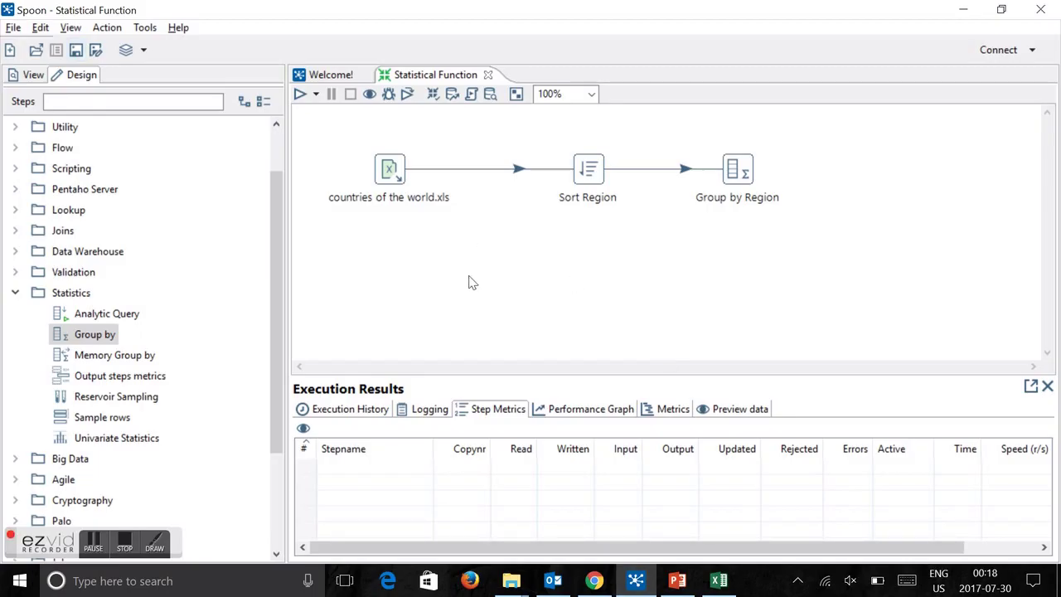
left_click(300, 94)
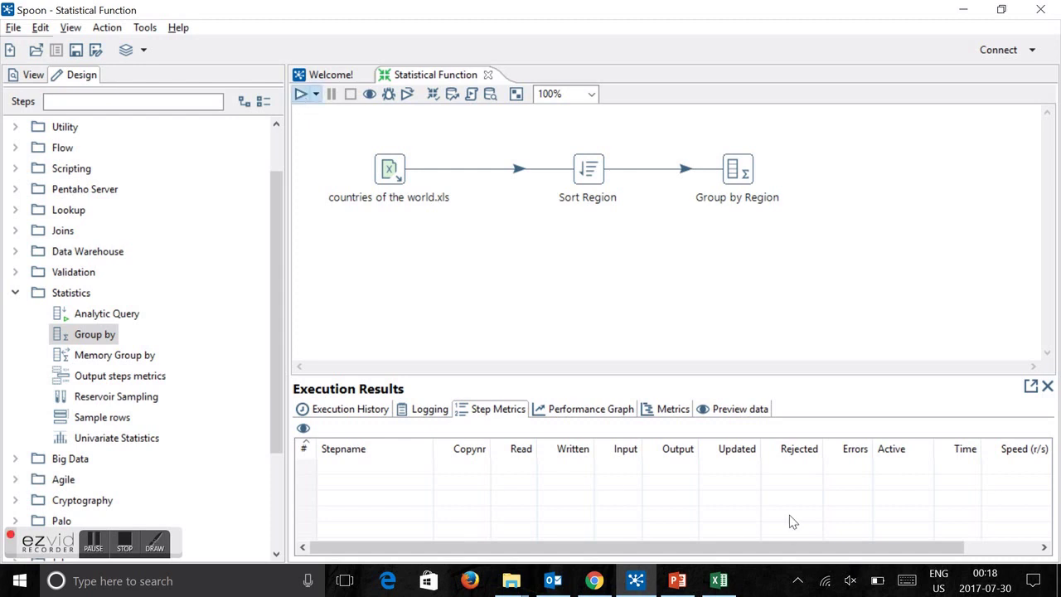
left_click(725, 536)
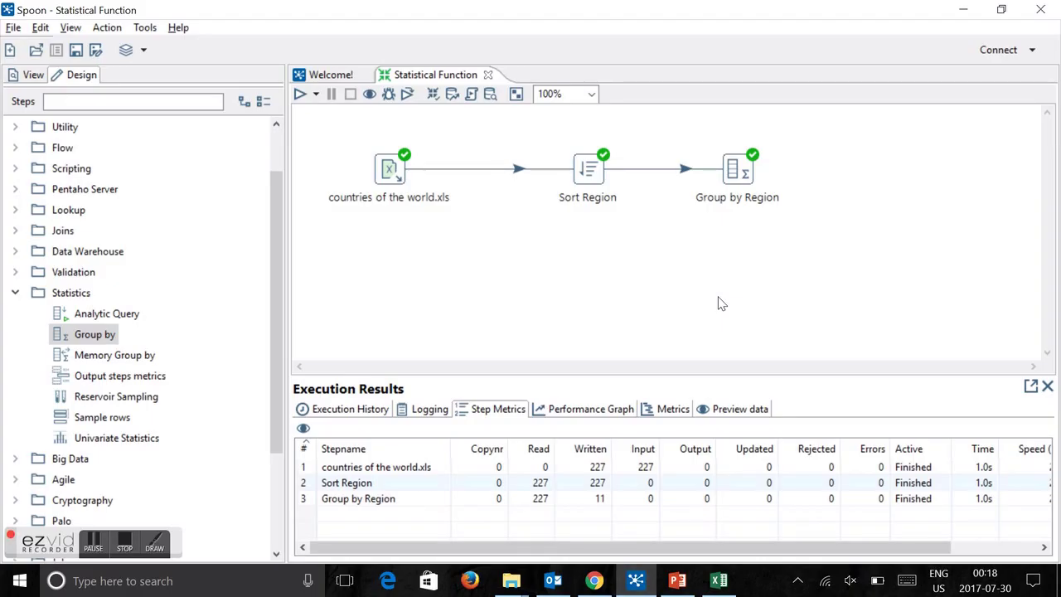
Step: Examine the average population per region in the enlarged preview data, then restore the results area to its normal size
left_click(739, 410)
left_click(1031, 386)
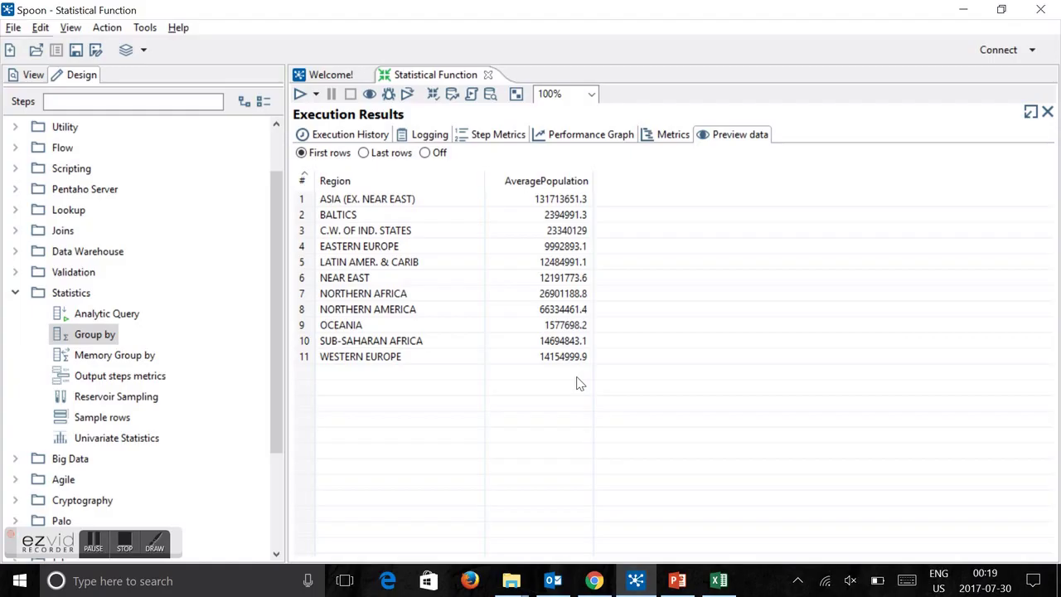
left_click(1031, 112)
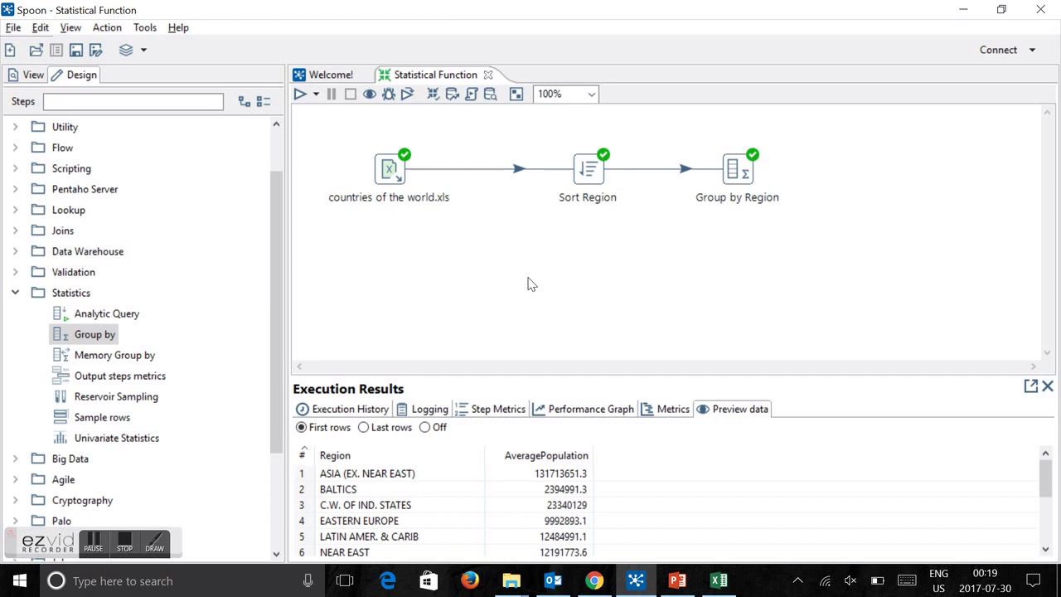